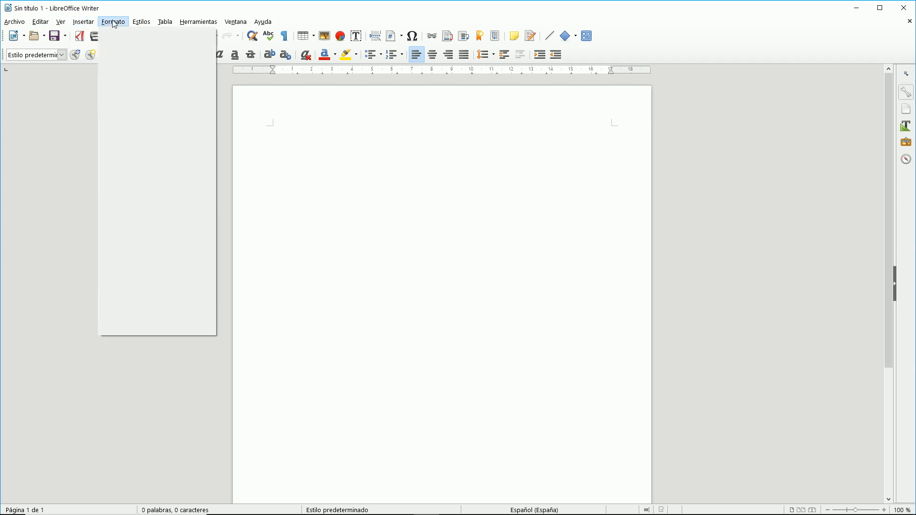
Add the document title 'MI TÍTULO' in the Titular style.
{"action": "mouse_move", "coordinate": [142, 23]}
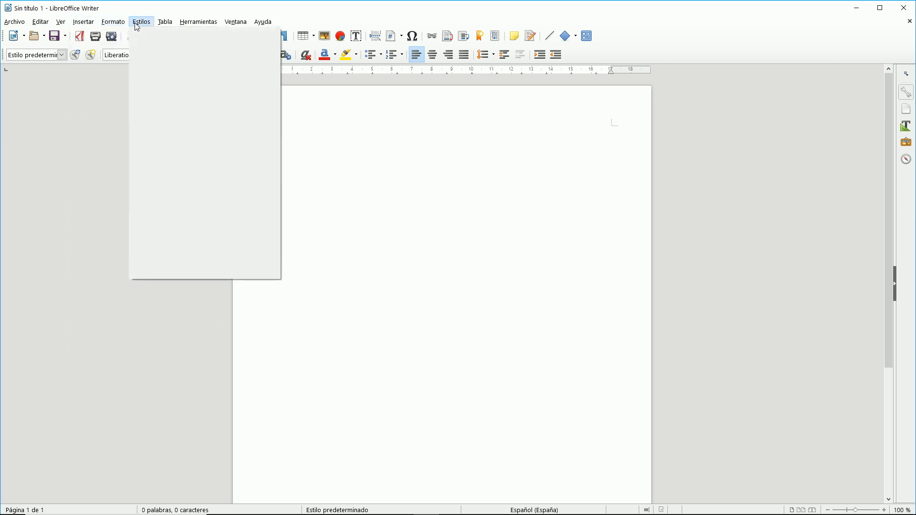
{"action": "mouse_move", "coordinate": [88, 25]}
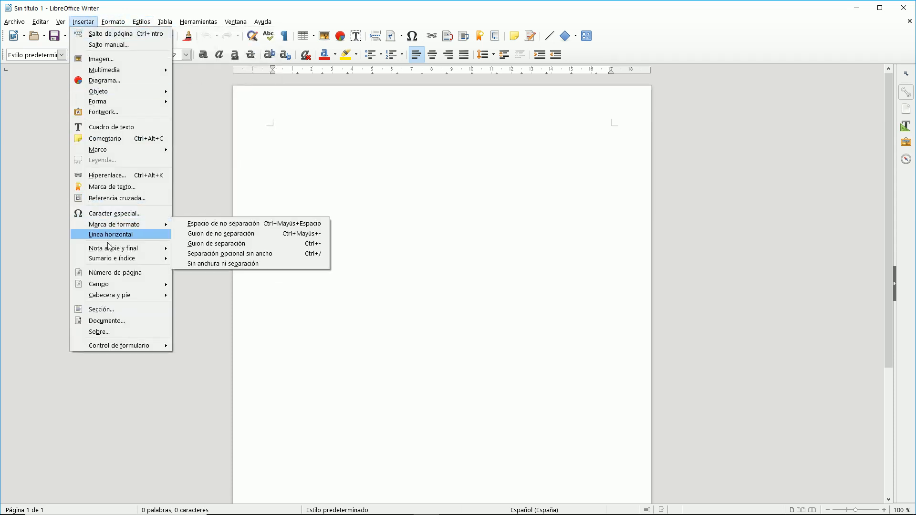
{"action": "mouse_move", "coordinate": [112, 259]}
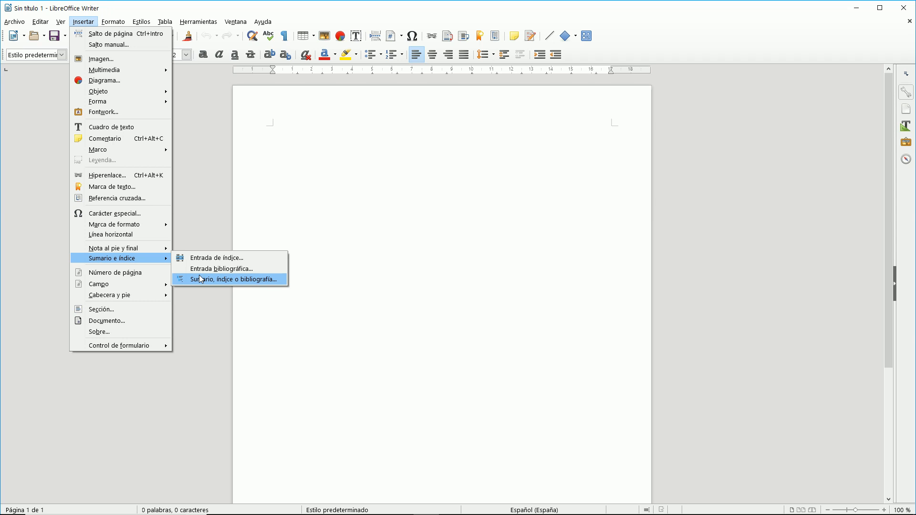
{"action": "left_click", "coordinate": [201, 279]}
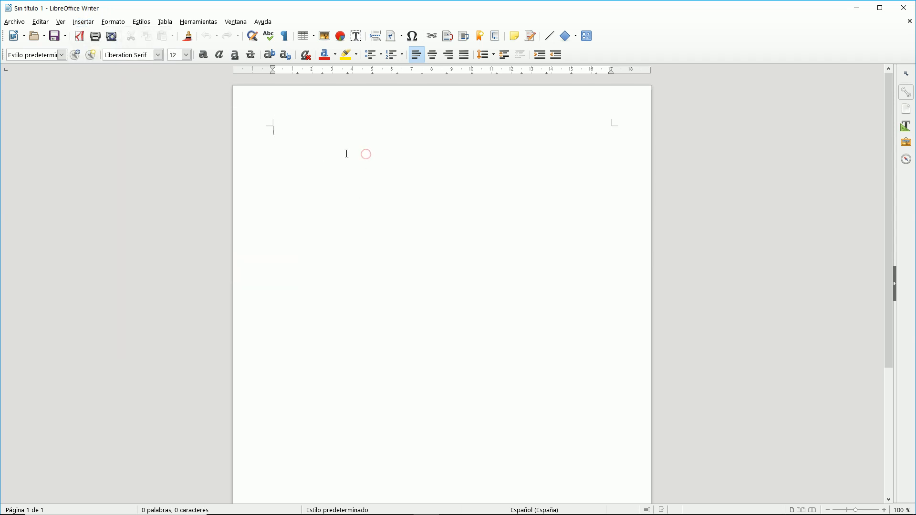
{"action": "left_click", "coordinate": [141, 22]}
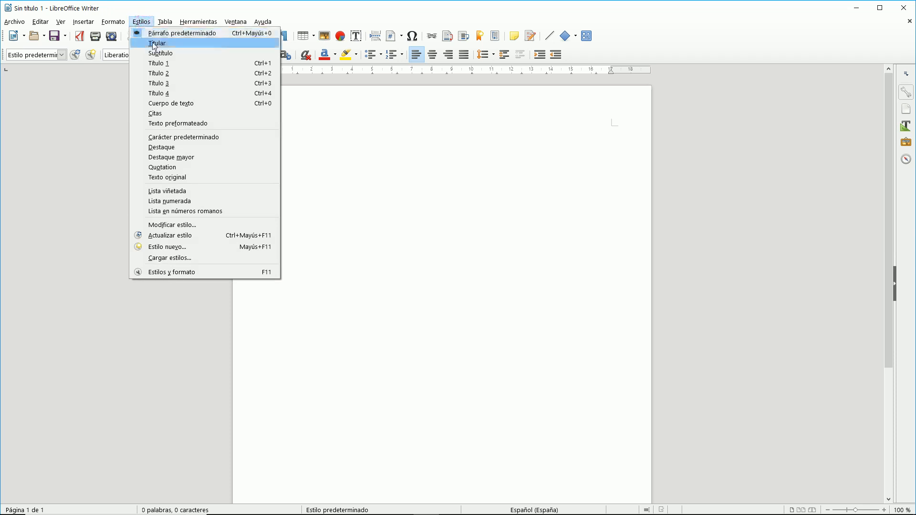
{"action": "left_click", "coordinate": [153, 43]}
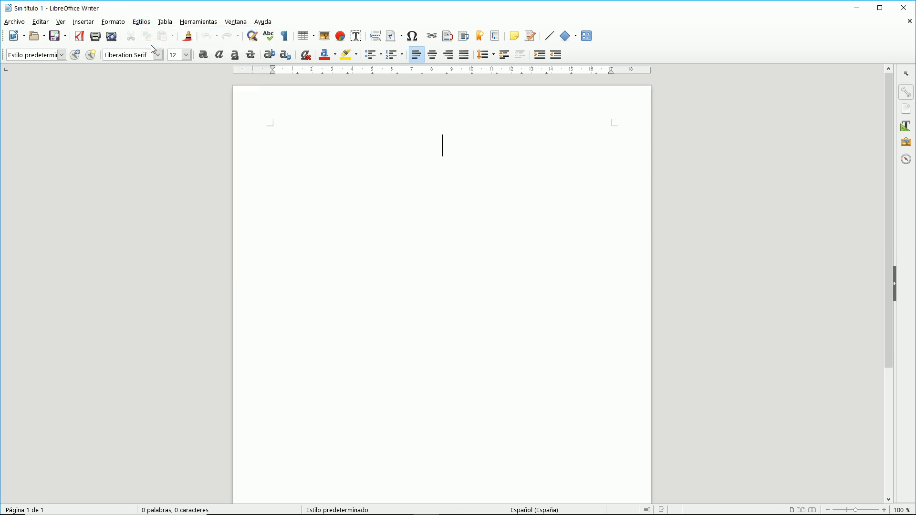
{"action": "type", "text": "mi"}
{"action": "key", "text": "BackSpace"}
{"action": "key", "text": "BackSpace"}
{"action": "type", "text": "MI "}
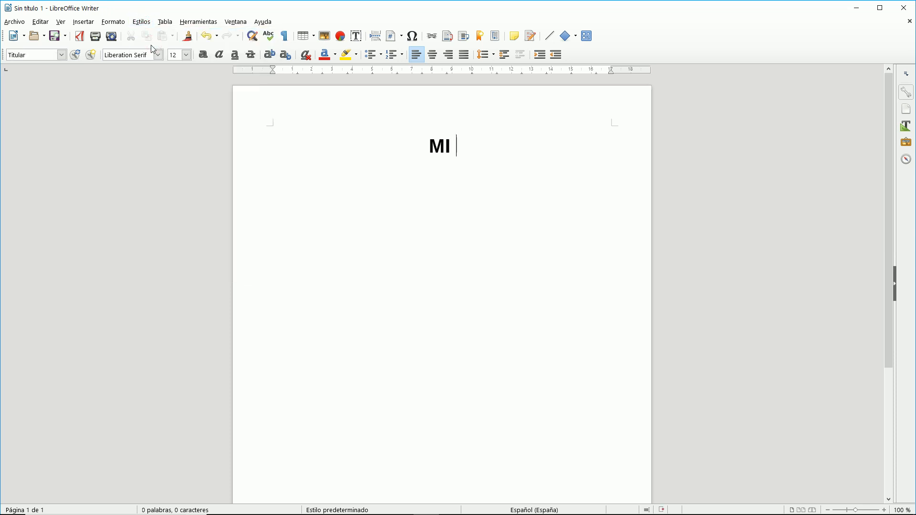
{"action": "type", "text": "TÍTULO"}
{"action": "key", "text": "Return"}
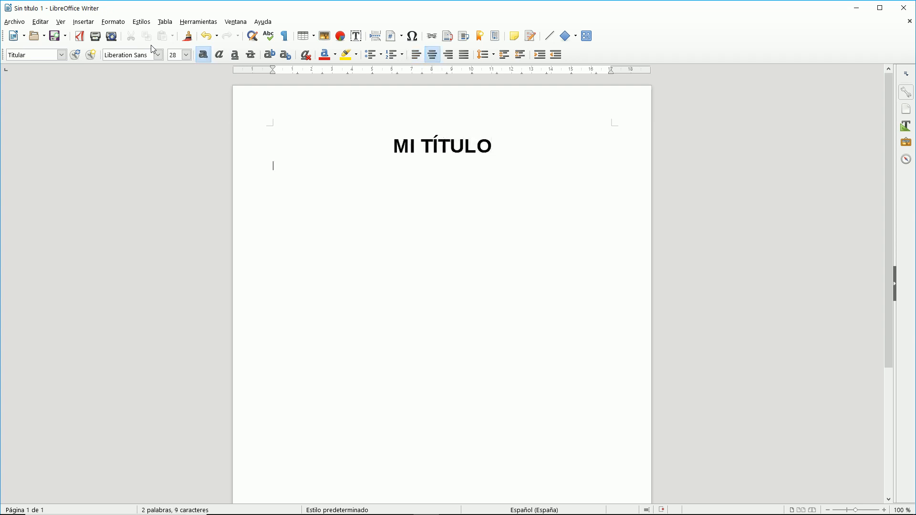
Add 'Subtítulo' below the title in the Subtítulo style.
{"action": "left_click", "coordinate": [141, 22]}
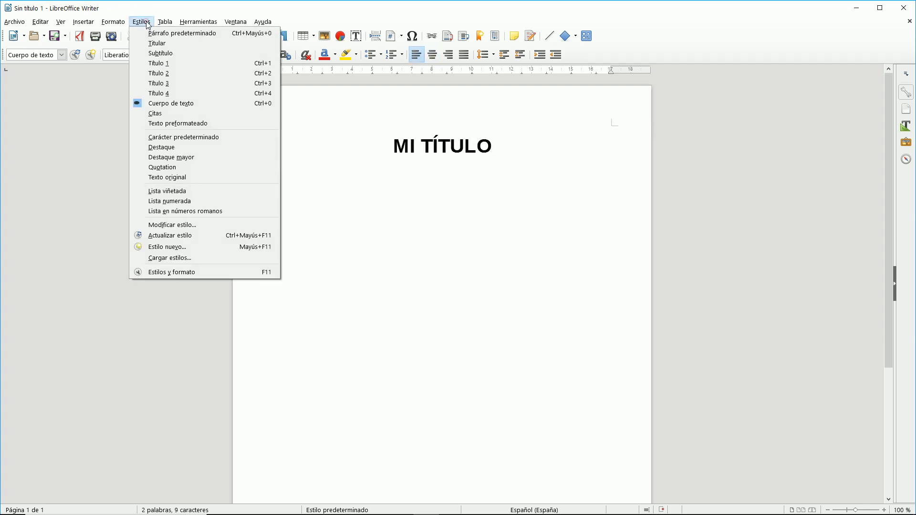
{"action": "left_click", "coordinate": [160, 56]}
{"action": "type", "text": "sUB"}
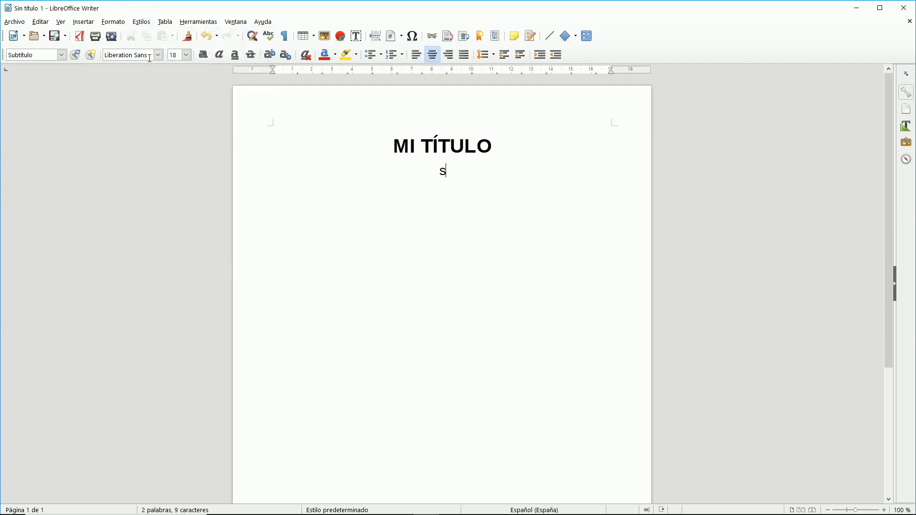
{"action": "key", "text": "BackSpace"}
{"action": "key", "text": "BackSpace"}
{"action": "key", "text": "BackSpace"}
{"action": "type", "text": "Subtítulo"}
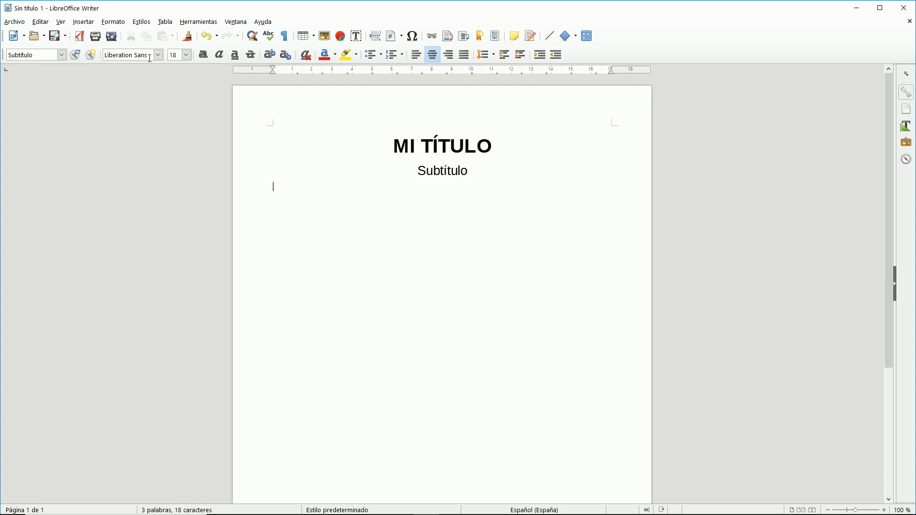
Add the numbered Título 1 heading 'Capítulo 1' and start a new paragraph.
{"action": "left_click", "coordinate": [143, 22]}
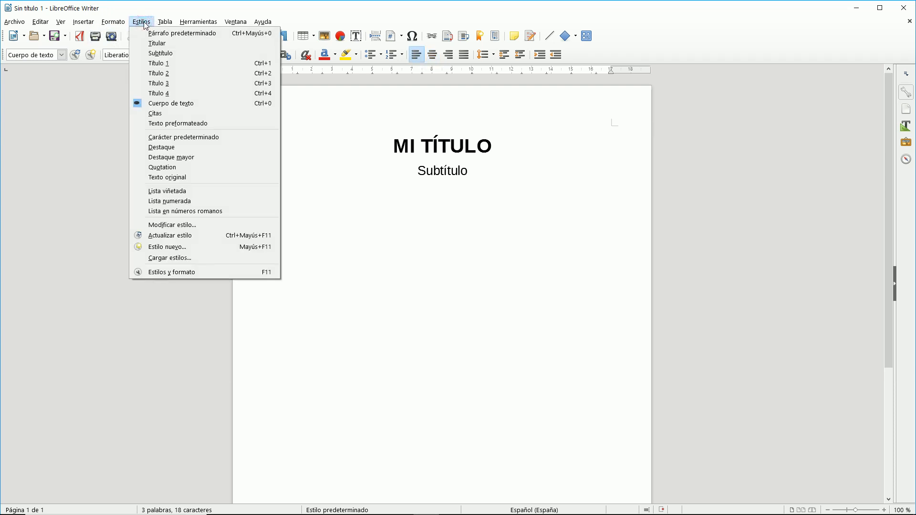
{"action": "left_click", "coordinate": [166, 64]}
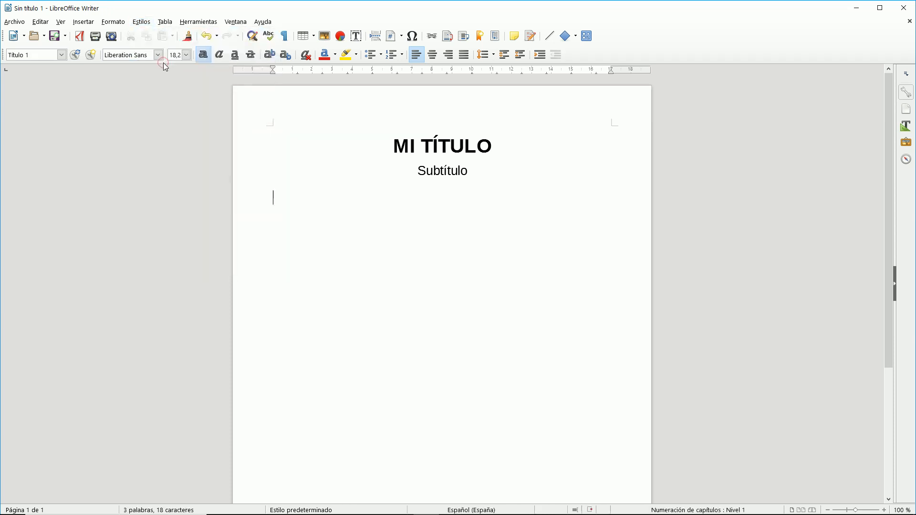
{"action": "type", "text": "Capítulo 1"}
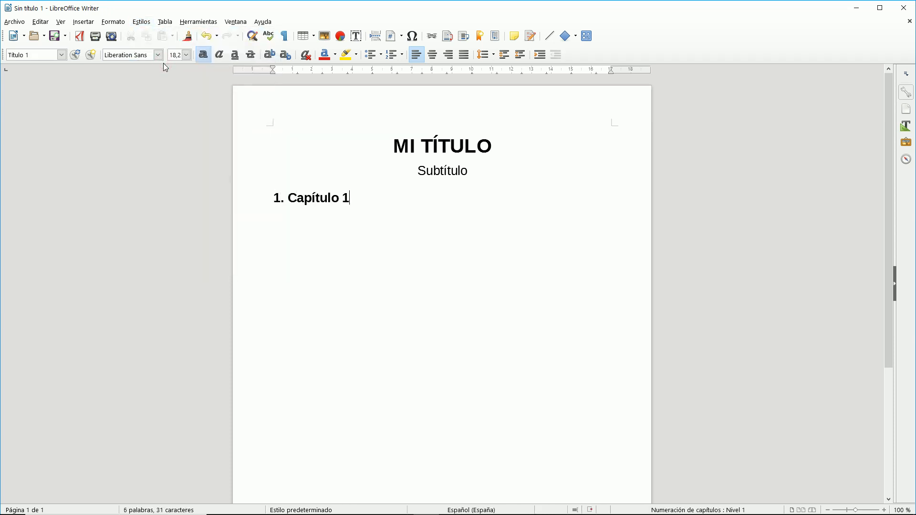
{"action": "key", "text": "Return"}
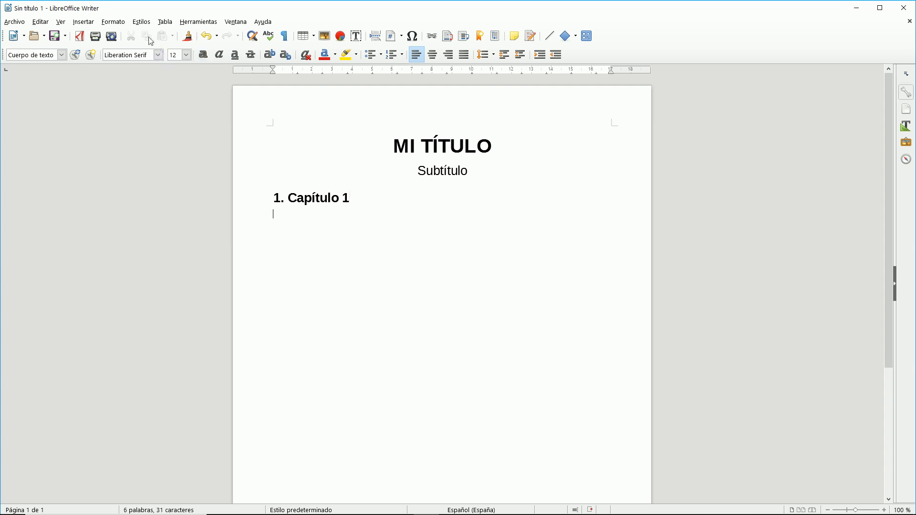
Add Título 2 heading '1.1 Apartado Primero' with body text 'Este es mi texto del apartado 1'.
{"action": "left_click", "coordinate": [138, 22]}
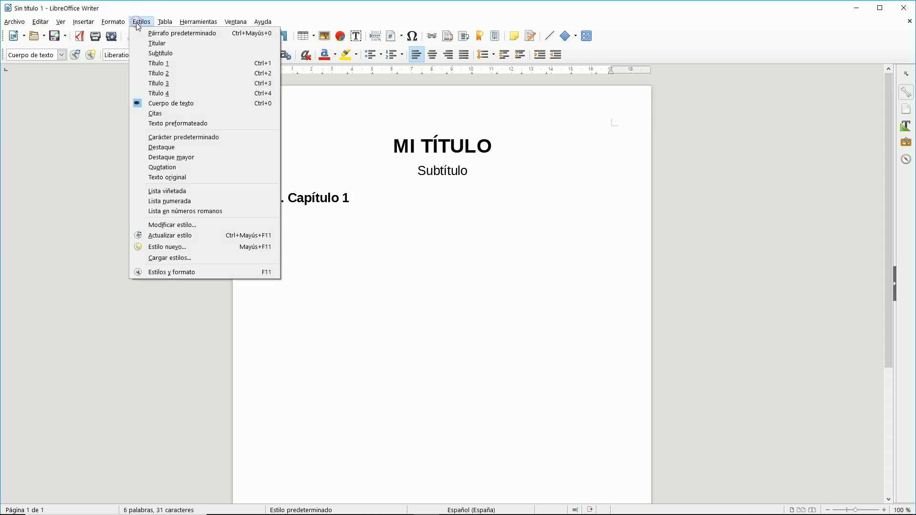
{"action": "left_click", "coordinate": [154, 72]}
{"action": "type", "text": "1.1 "}
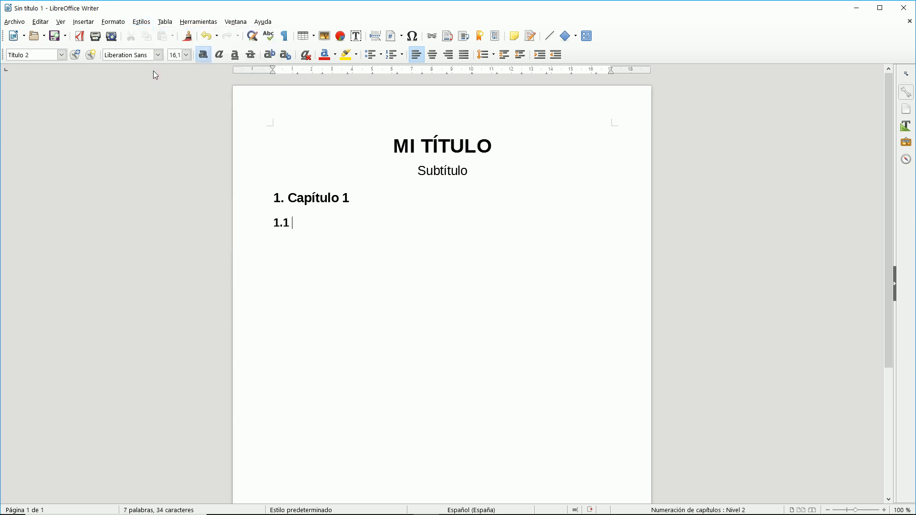
{"action": "type", "text": "Apartado Primero"}
{"action": "key", "text": "Return"}
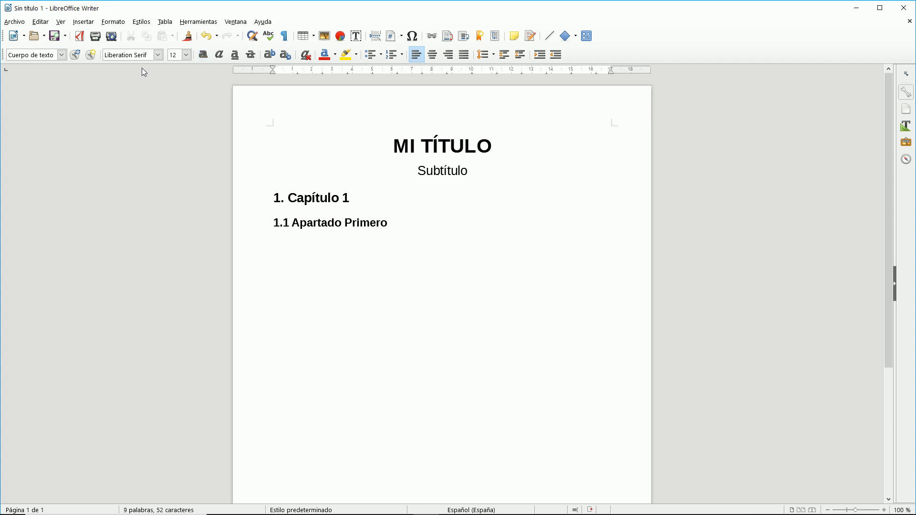
{"action": "type", "text": "Este es mi texto del apartado 1"}
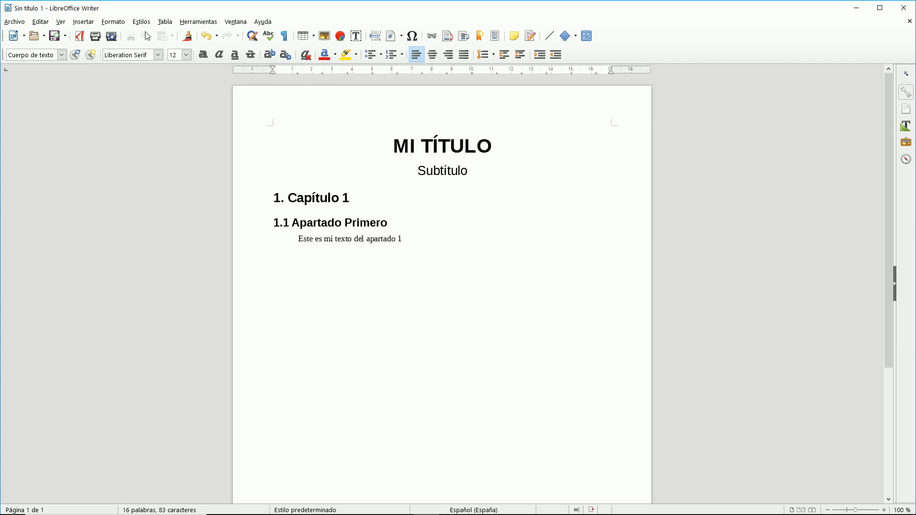
Add Título 2 heading '1.2 Apartado Segundo' and begin its body text about the second section.
{"action": "left_click", "coordinate": [141, 21]}
{"action": "left_click", "coordinate": [158, 74]}
{"action": "type", "text": "1.2"}
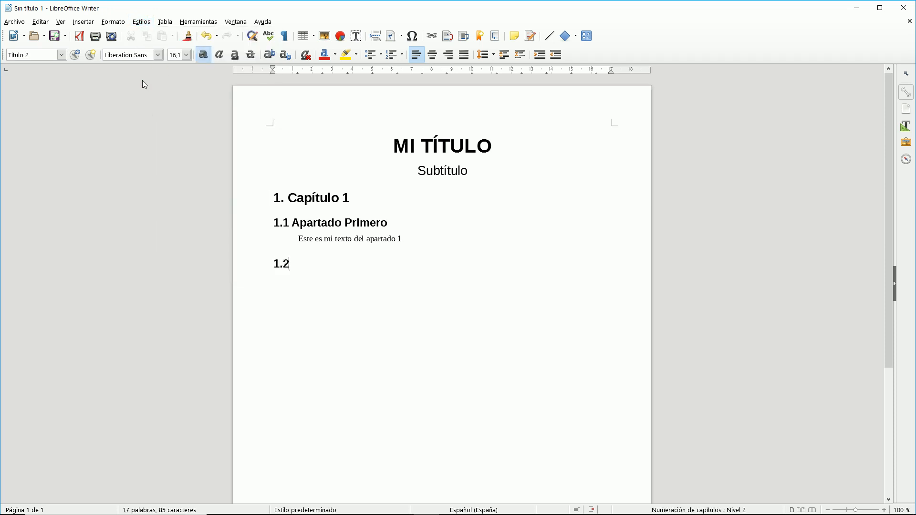
{"action": "type", "text": ". "}
{"action": "type", "text": "Apa"}
{"action": "key", "text": "BackSpace"}
{"action": "key", "text": "BackSpace"}
{"action": "key", "text": "BackSpace"}
{"action": "key", "text": "BackSpace"}
{"action": "key", "text": "BackSpace"}
{"action": "type", "text": "Apartado S"}
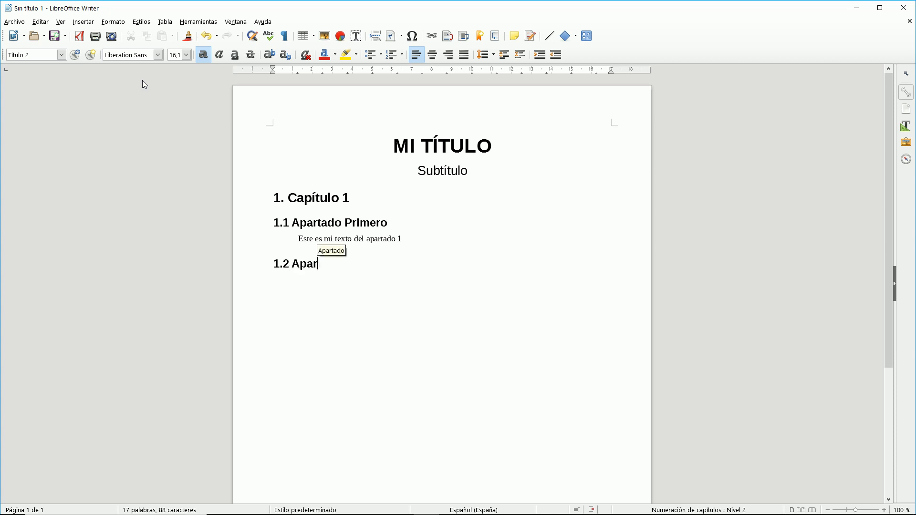
{"action": "type", "text": "o Segund"}
{"action": "key", "text": "Return"}
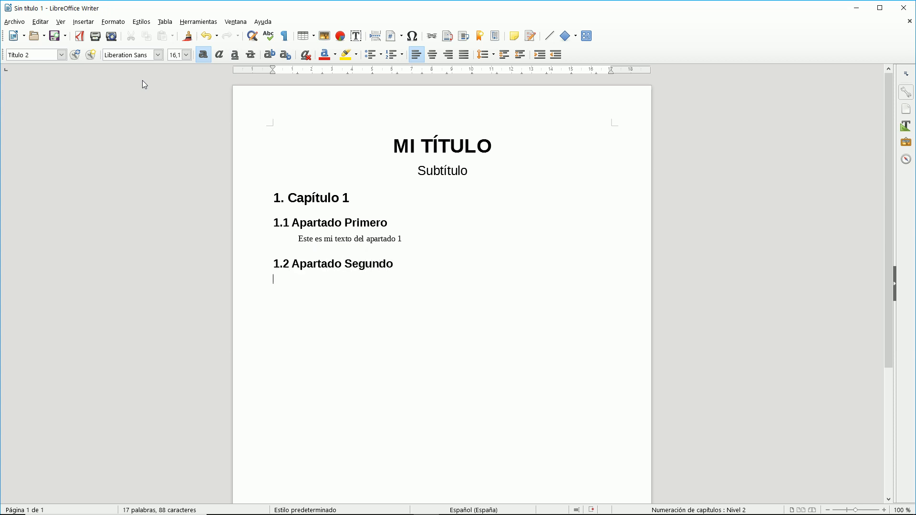
{"action": "type", "text": "Este es el apar"}
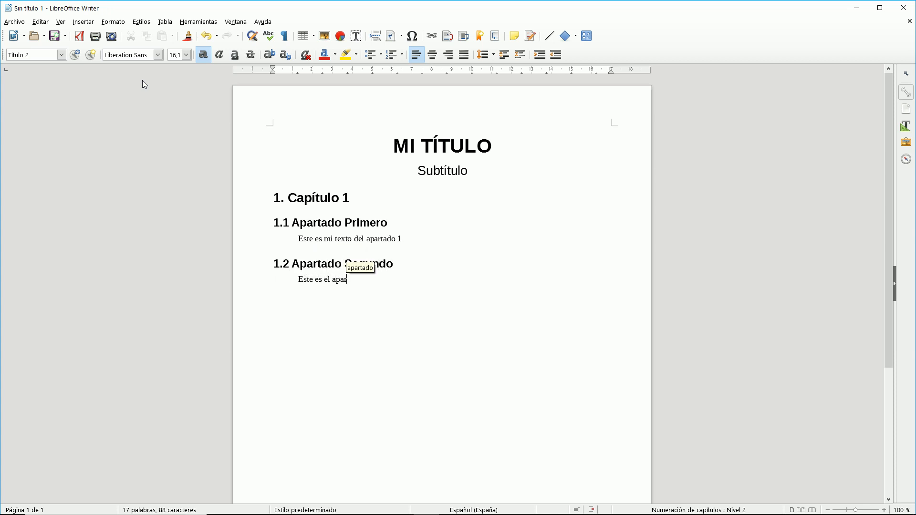
{"action": "type", "text": "tado segundo del primer capítulo"}
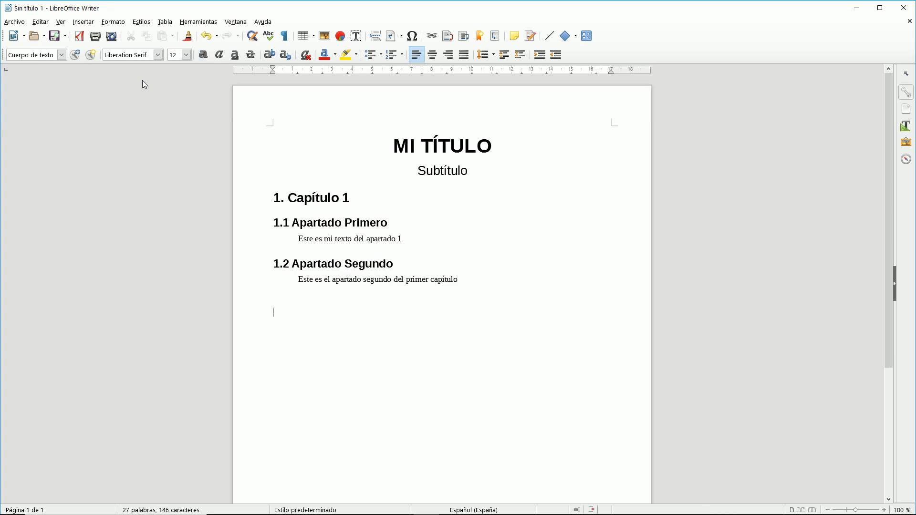
Inspect the body text paragraph style without changes, then move into the 1.2 Apartado Segundo heading.
{"action": "left_click", "coordinate": [142, 22]}
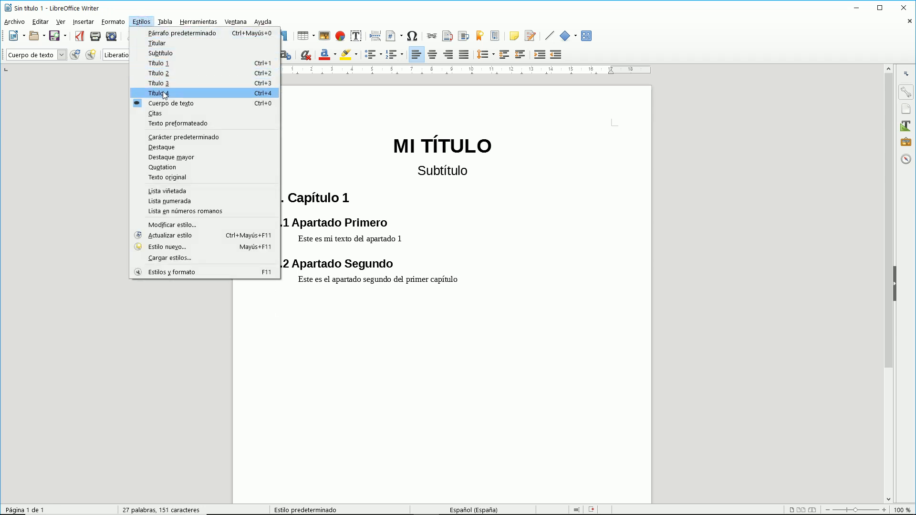
{"action": "left_click", "coordinate": [175, 225]}
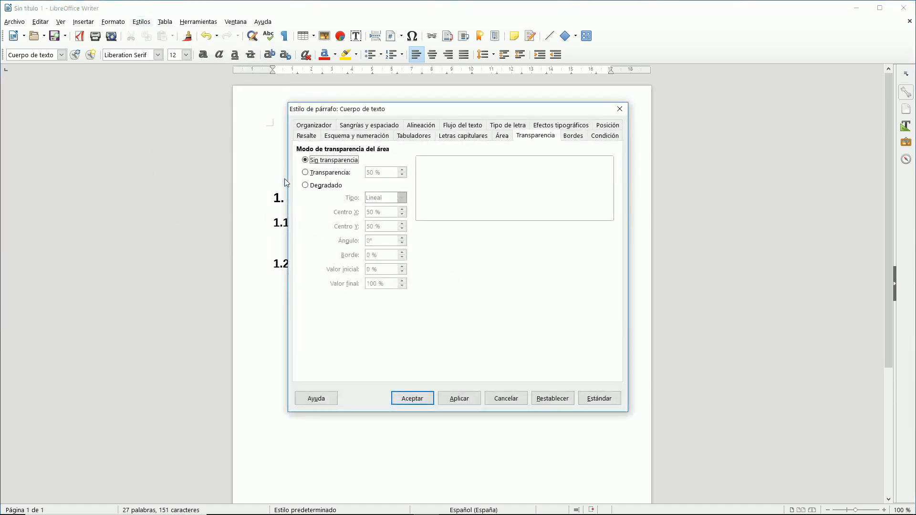
{"action": "left_click", "coordinate": [506, 398]}
{"action": "left_click", "coordinate": [353, 264]}
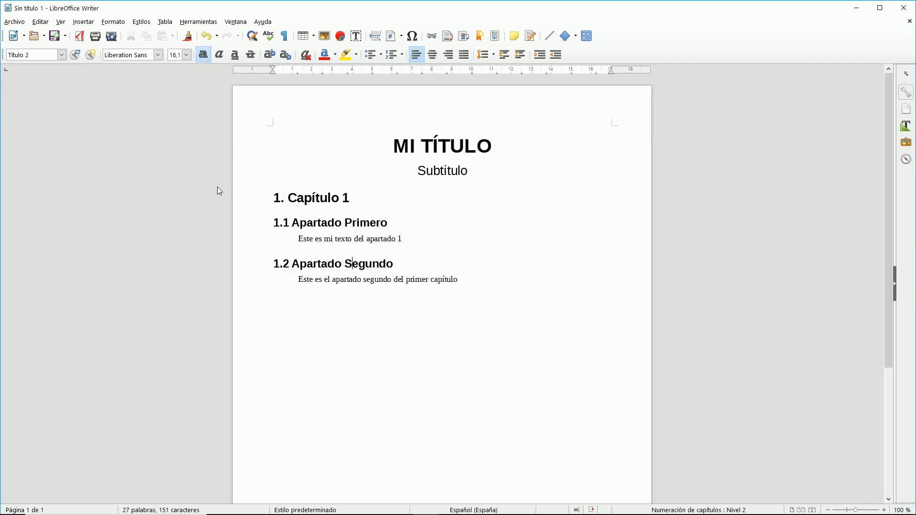
{"action": "left_click", "coordinate": [140, 22]}
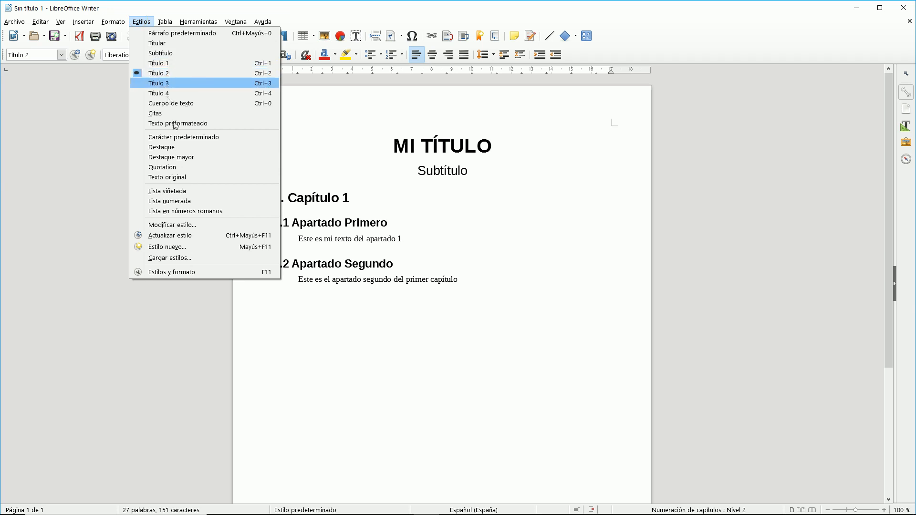
Browse the Título 2 style's tabs, cancel without changes, and place the cursor after the last line.
{"action": "left_click", "coordinate": [186, 221]}
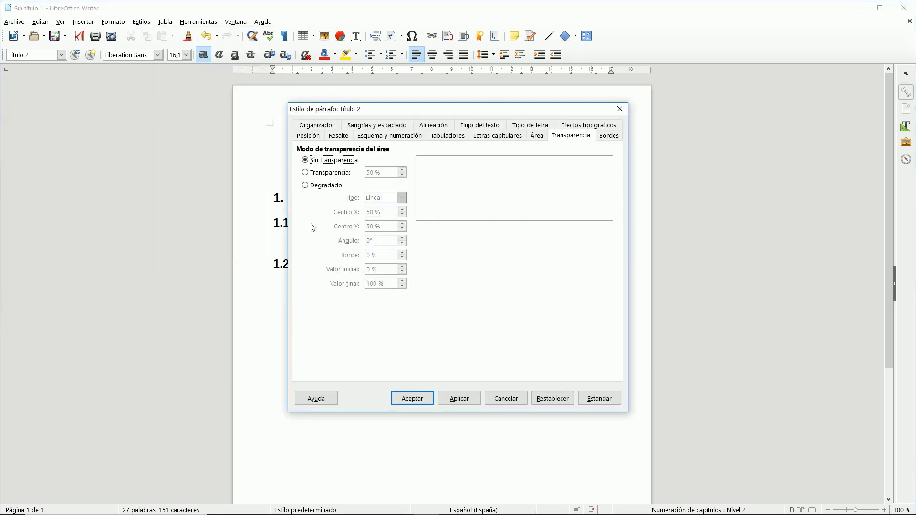
{"action": "left_click", "coordinate": [315, 137]}
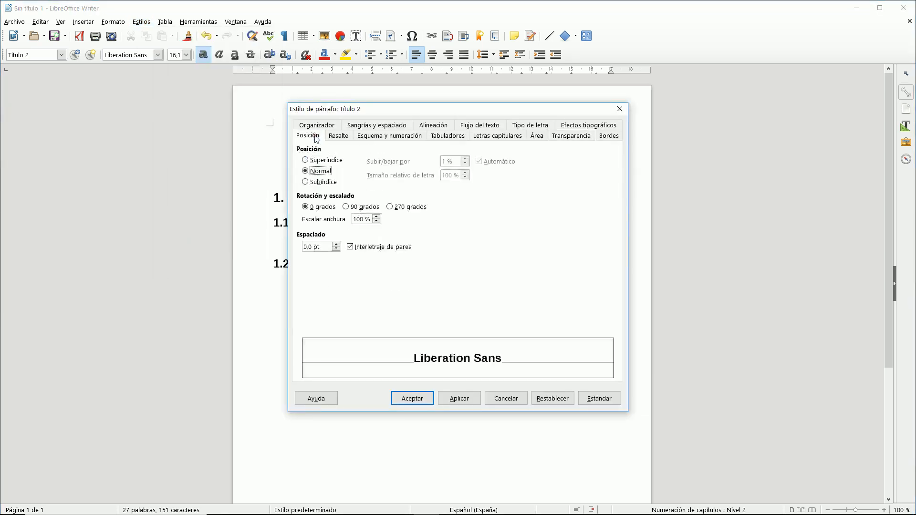
{"action": "left_click", "coordinate": [332, 136]}
{"action": "left_click", "coordinate": [380, 140]}
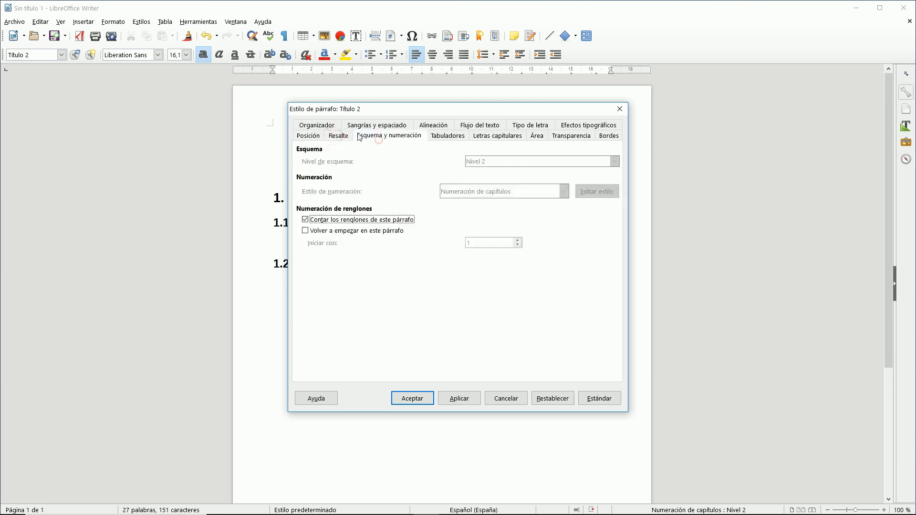
{"action": "left_click", "coordinate": [331, 127]}
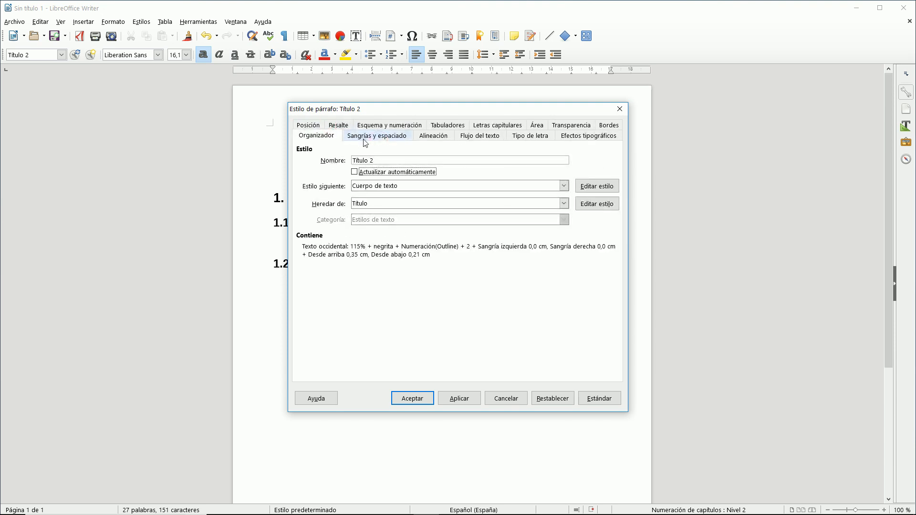
{"action": "left_click", "coordinate": [377, 139]}
{"action": "left_click", "coordinate": [379, 139]}
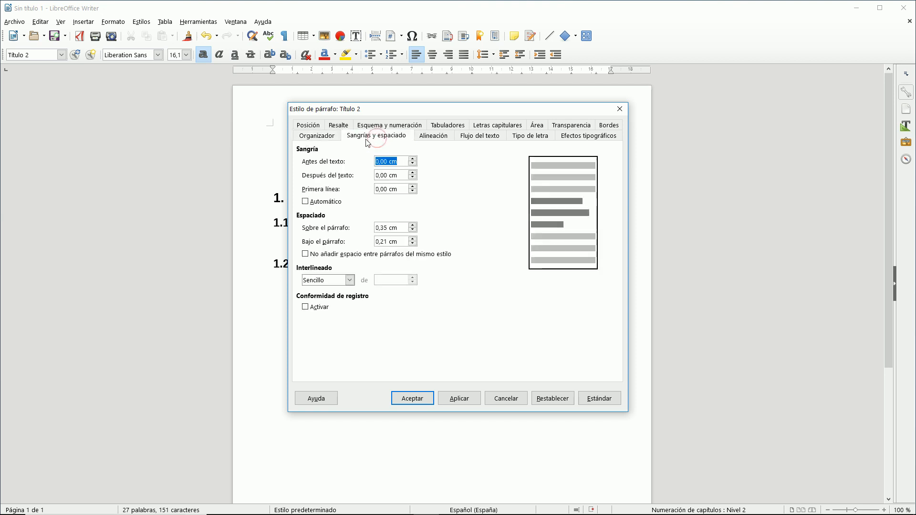
{"action": "left_click", "coordinate": [326, 140]}
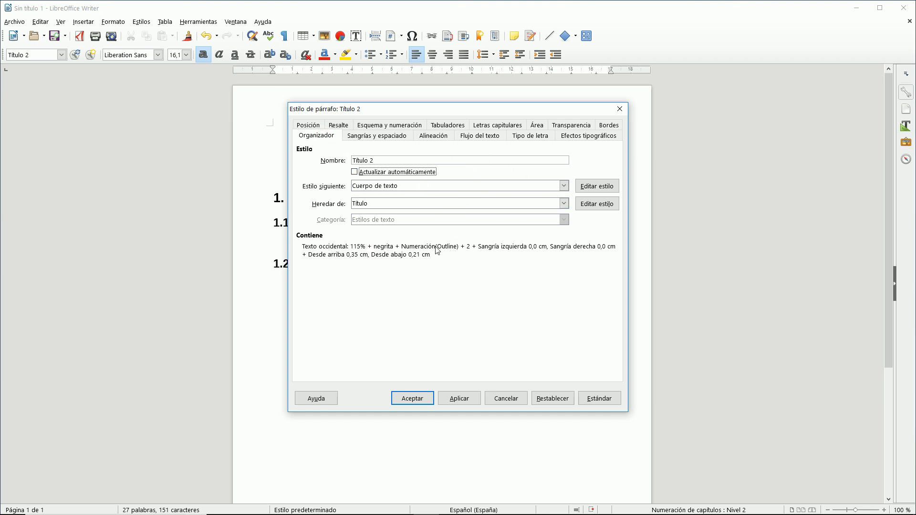
{"action": "left_click_drag", "start_coordinate": [385, 114], "coordinate": [527, 118]}
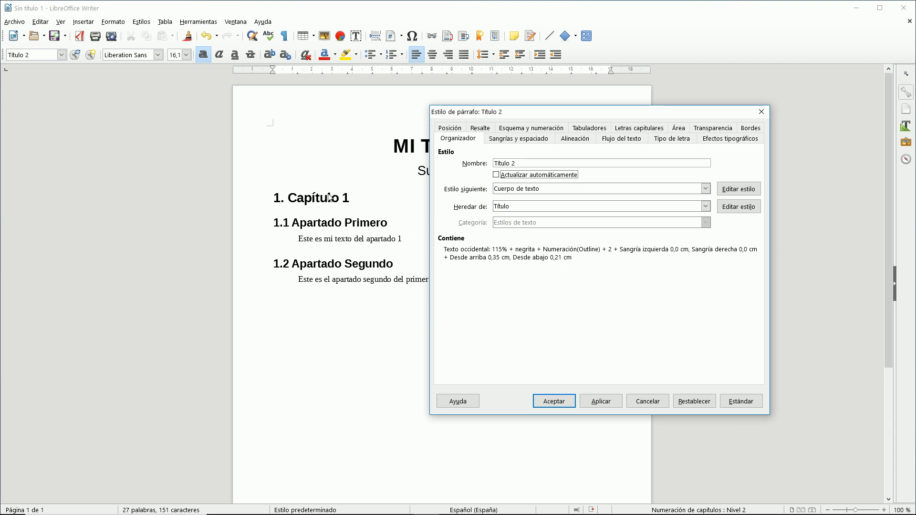
{"action": "left_click", "coordinate": [655, 401]}
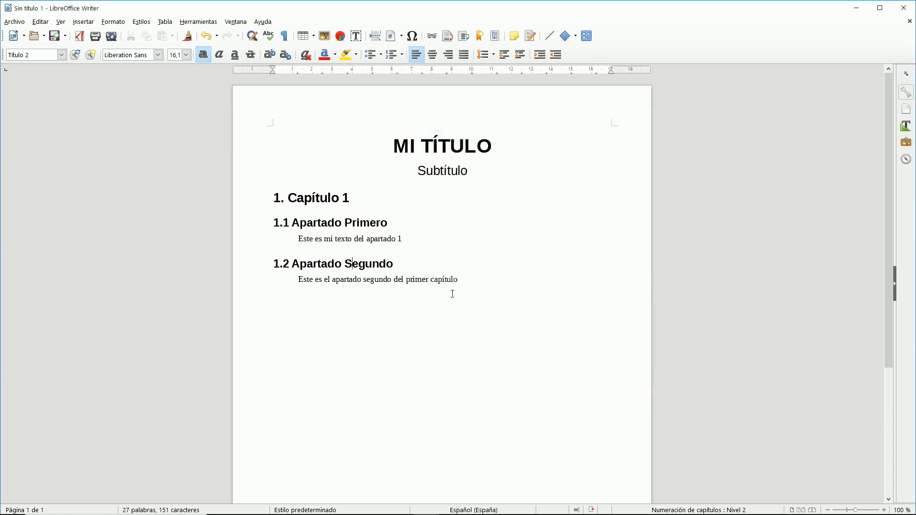
{"action": "left_click", "coordinate": [468, 280]}
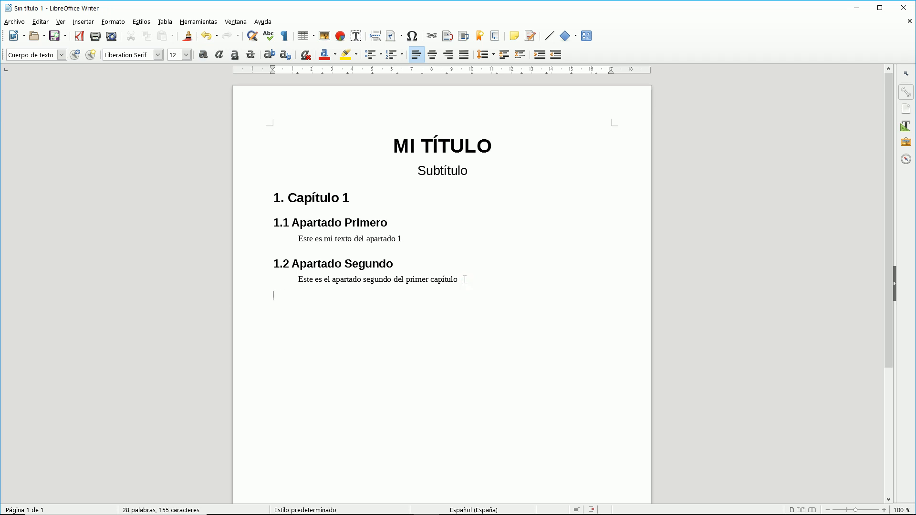
Add the Título 3 heading 'Subapartado primero del Apartado Segundo', correcting the typos.
{"action": "left_click", "coordinate": [120, 22]}
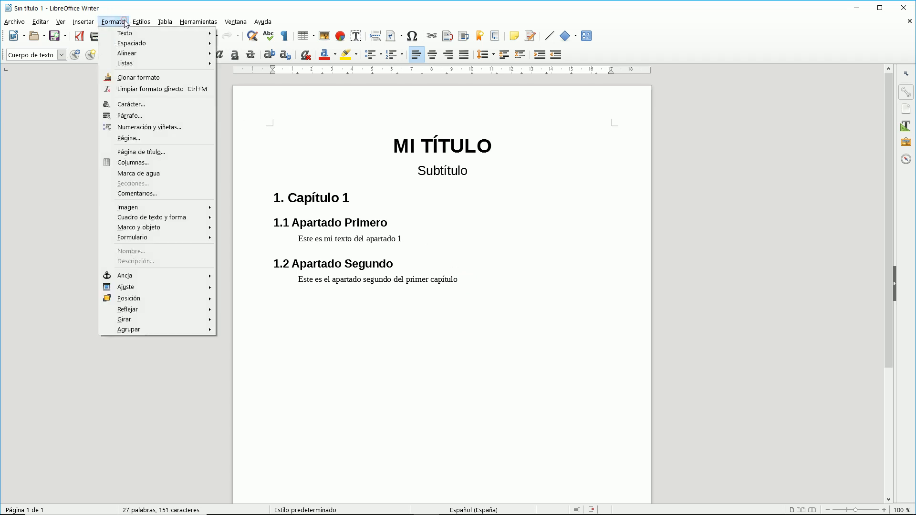
{"action": "left_click", "coordinate": [158, 83]}
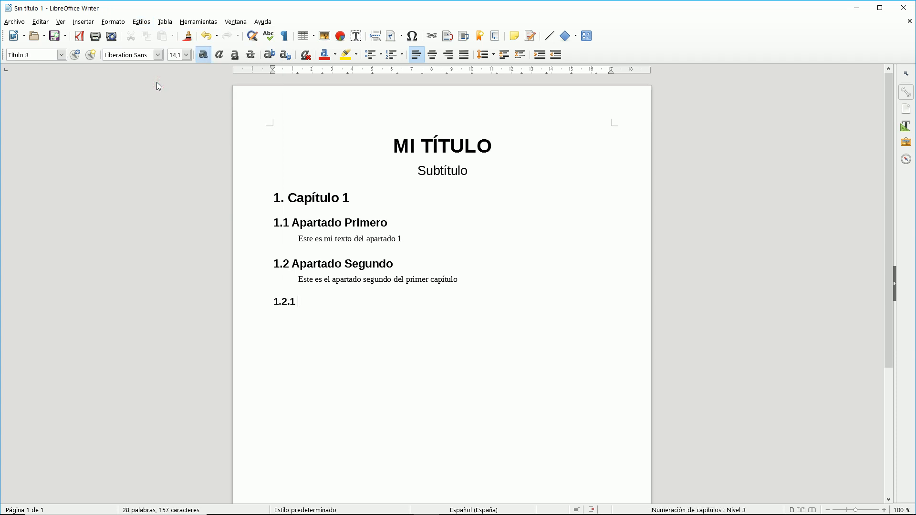
{"action": "type", "text": "Subapartado primero del"}
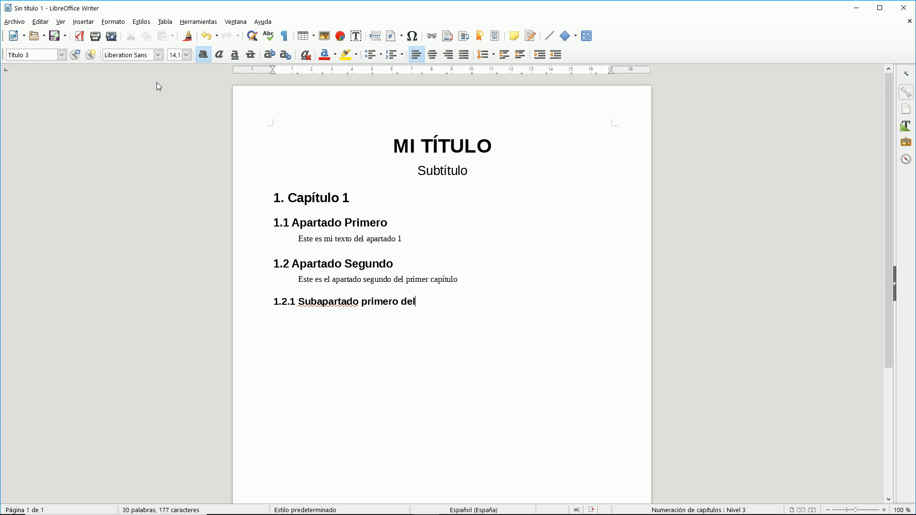
{"action": "type", "text": " Apartado 2"}
{"action": "type", "text": "SEgundo"}
{"action": "key", "text": "BackSpace"}
{"action": "key", "text": "BackSpace"}
{"action": "key", "text": "BackSpace"}
{"action": "key", "text": "BackSpace"}
{"action": "key", "text": "BackSpace"}
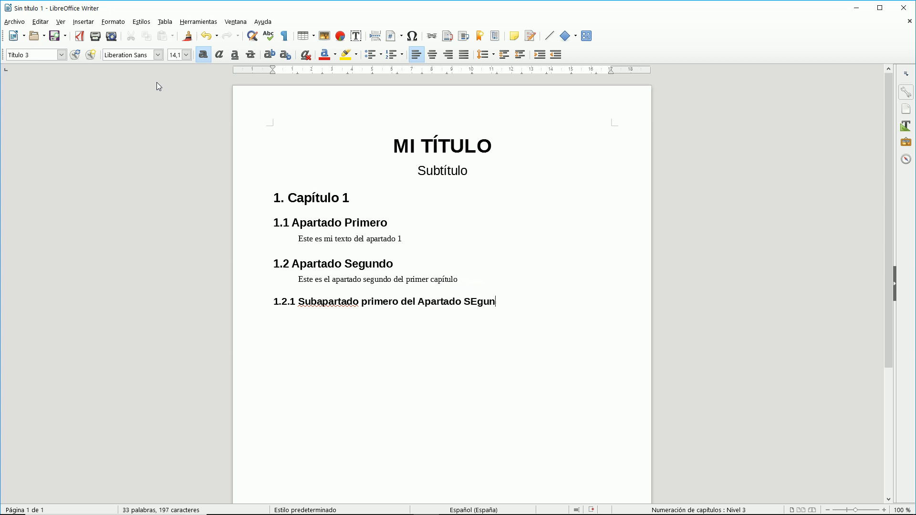
{"action": "key", "text": "BackSpace"}
{"action": "type", "text": "egu"}
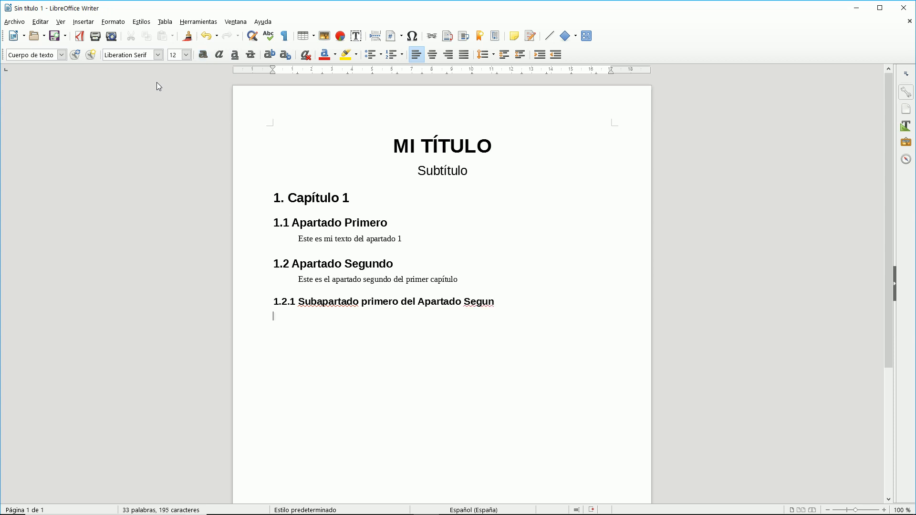
{"action": "key", "text": "BackSpace"}
{"action": "type", "text": "do"}
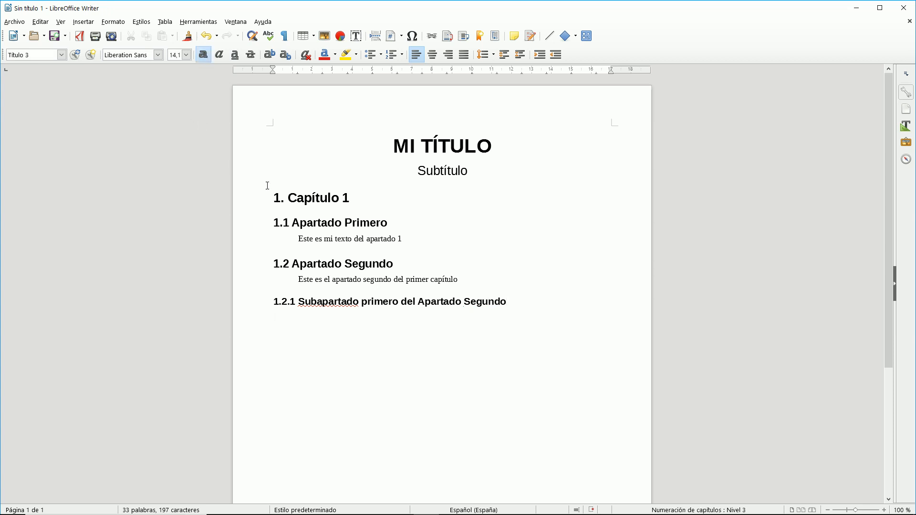
Insert a Sumario table of contents on a new line above Capítulo 1.
{"action": "left_click", "coordinate": [274, 194]}
{"action": "key", "text": "Return"}
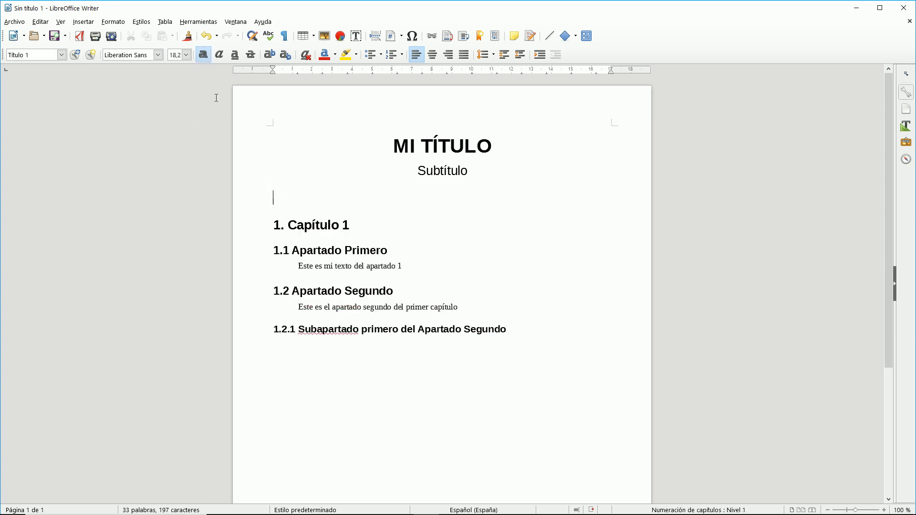
{"action": "left_click", "coordinate": [84, 22]}
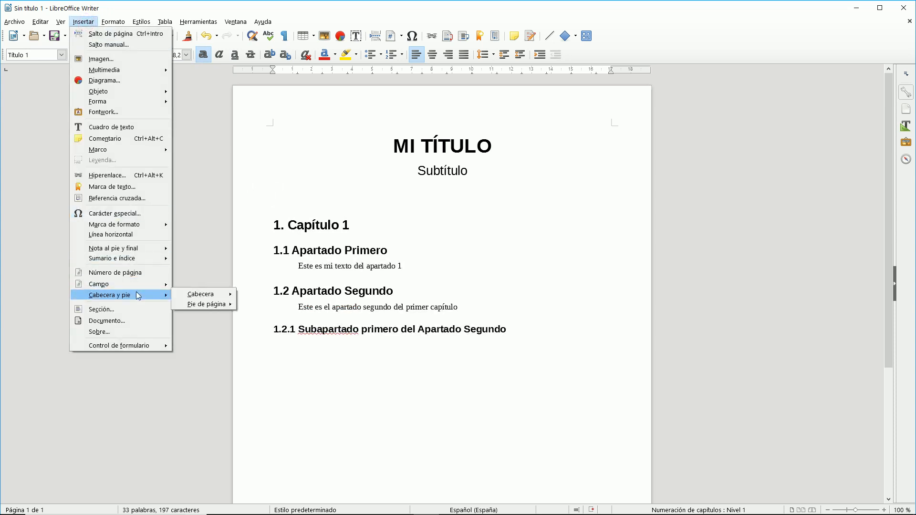
{"action": "mouse_move", "coordinate": [139, 260]}
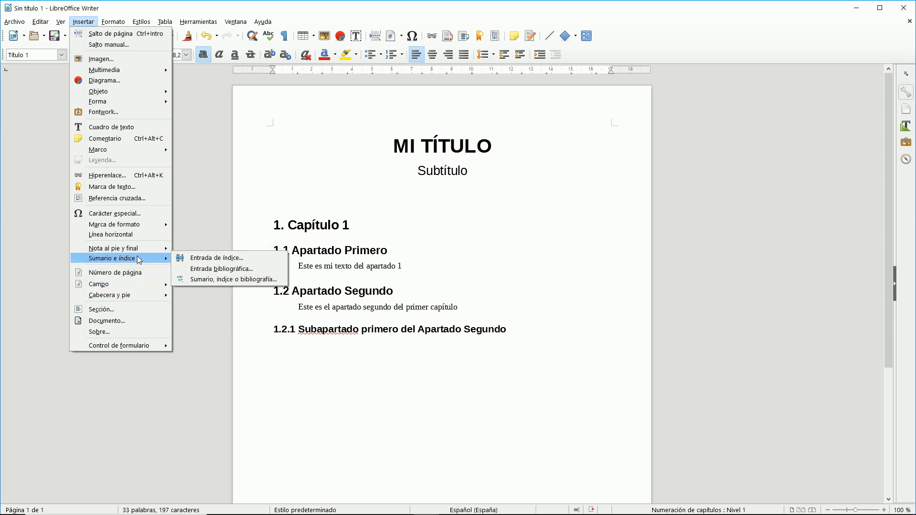
{"action": "left_click", "coordinate": [202, 280]}
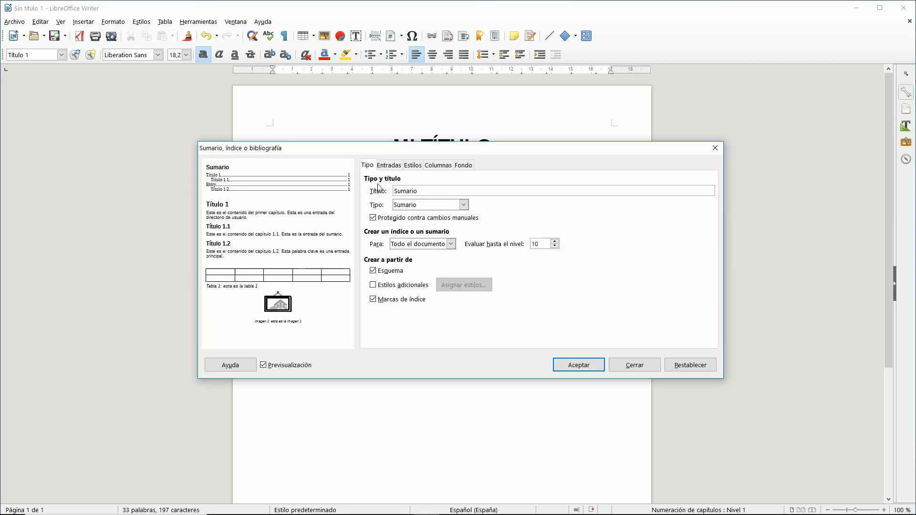
{"action": "left_click", "coordinate": [465, 206]}
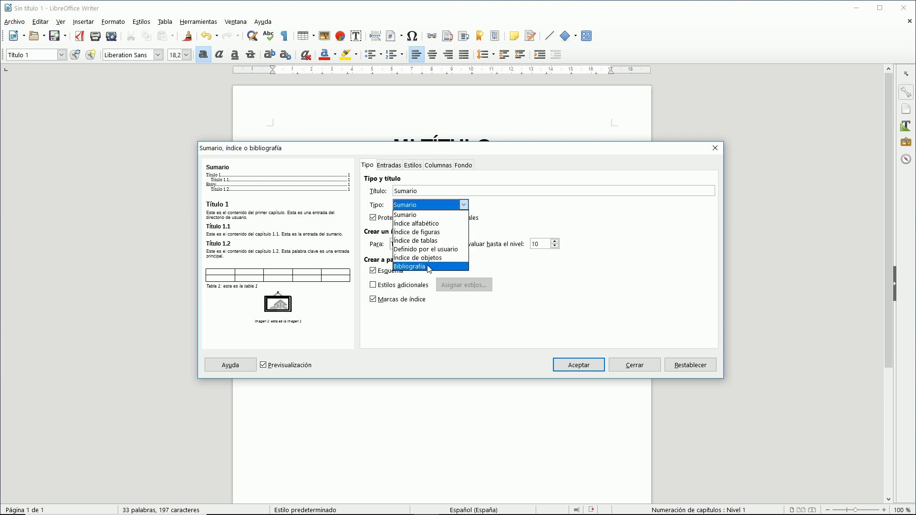
{"action": "left_click", "coordinate": [465, 207]}
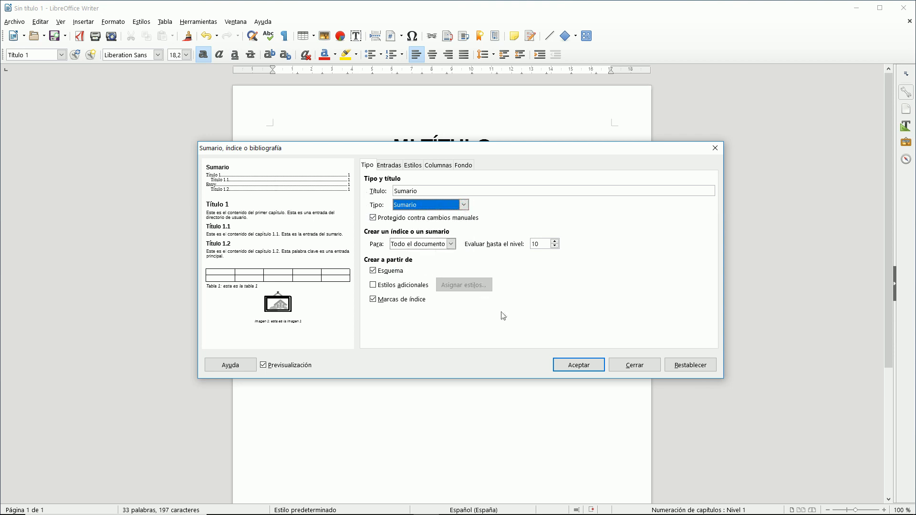
{"action": "left_click", "coordinate": [574, 365]}
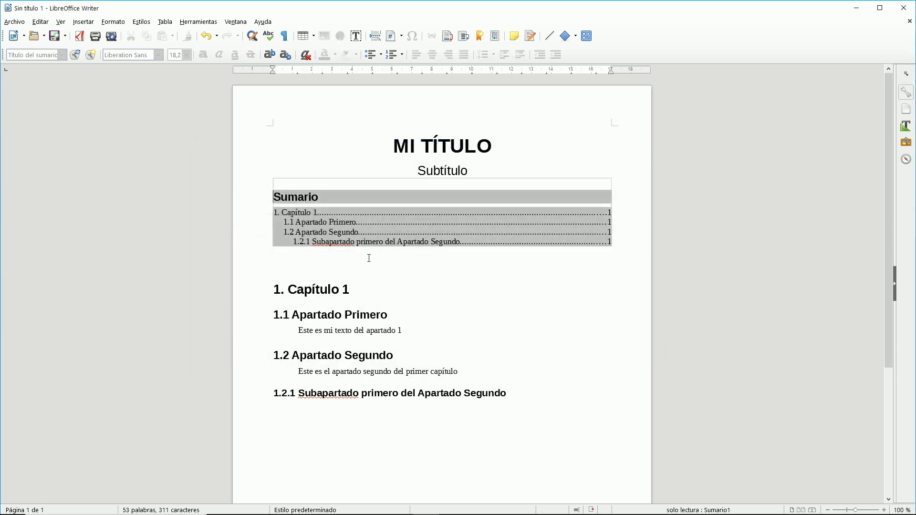
{"action": "left_click", "coordinate": [344, 222]}
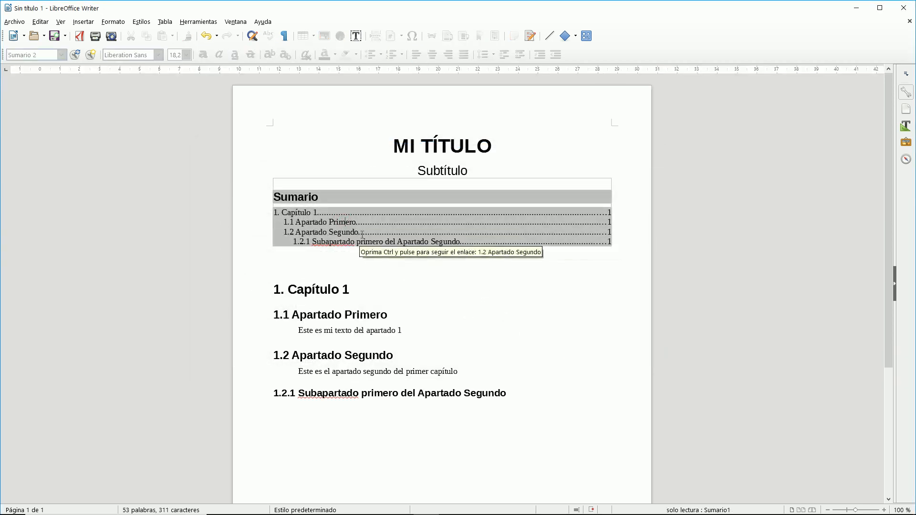
{"action": "left_click", "coordinate": [361, 235], "text": "ctrl"}
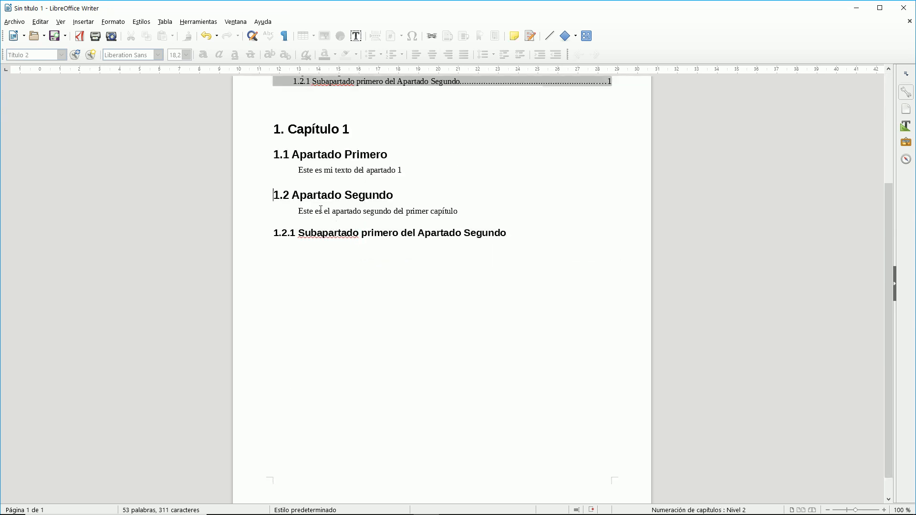
{"action": "scroll", "coordinate": [331, 239], "scroll_direction": "up", "scroll_amount": 5}
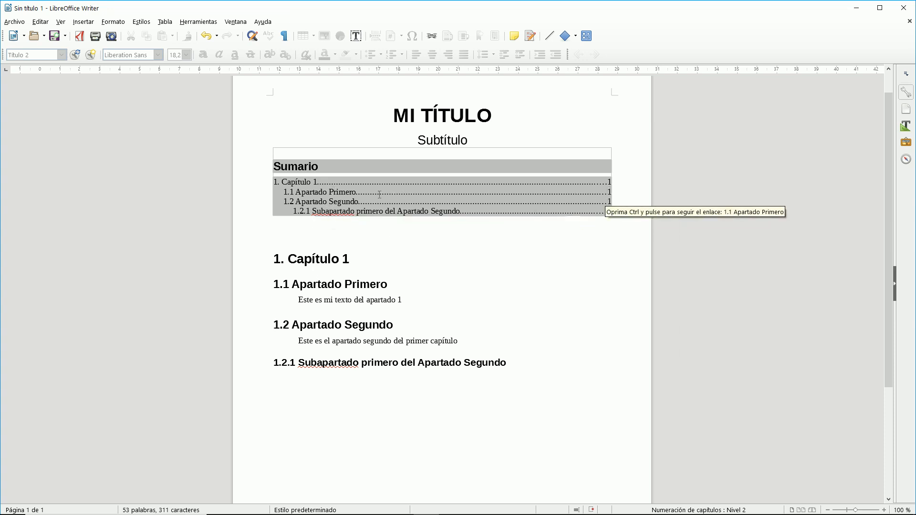
Rename the table of contents title from 'Sumario' to 'Tabla de Contenido'.
{"action": "right_click", "coordinate": [312, 188]}
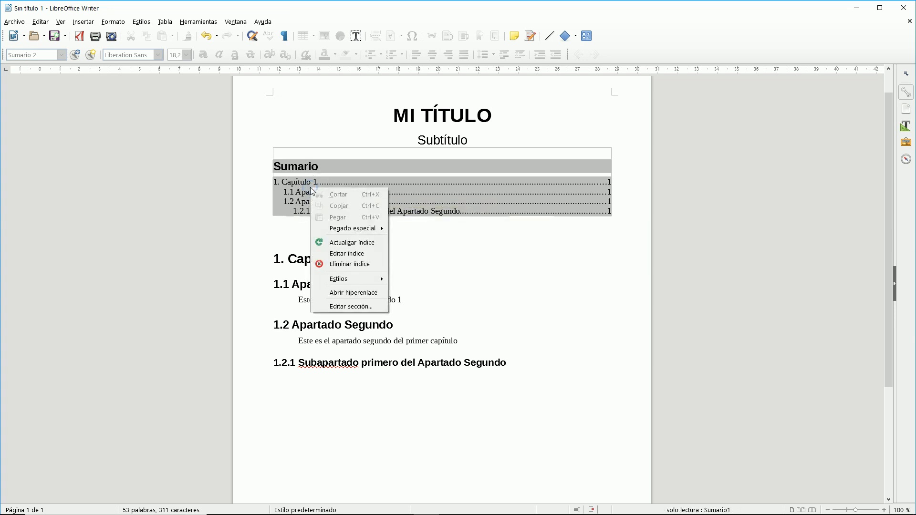
{"action": "left_click", "coordinate": [354, 257]}
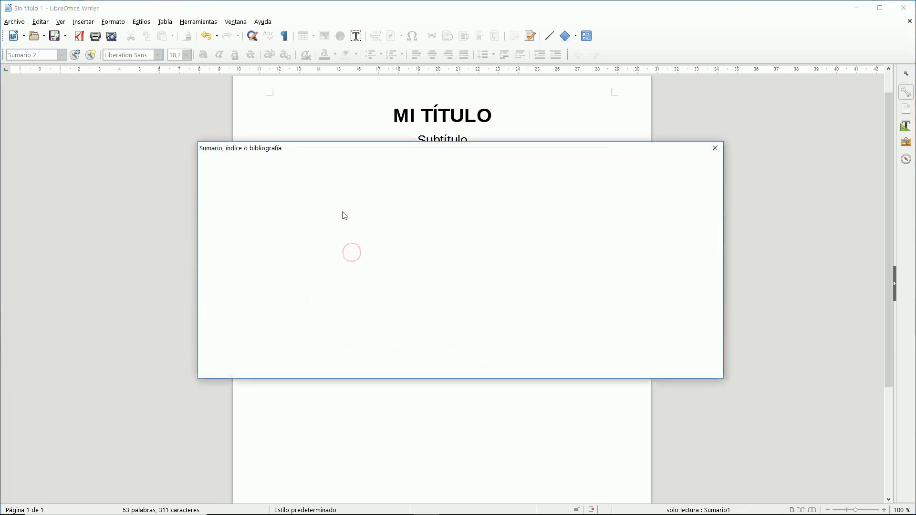
{"action": "left_click_drag", "start_coordinate": [418, 192], "coordinate": [391, 192]}
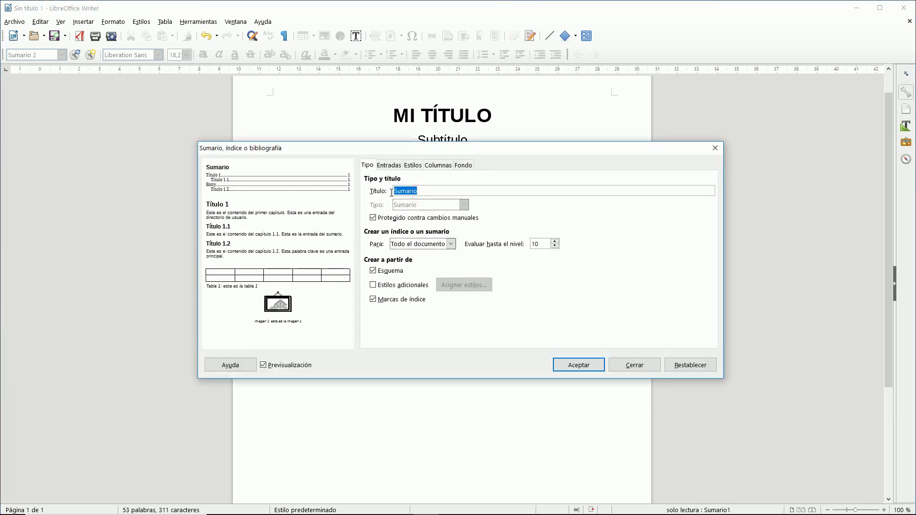
{"action": "type", "text": "Tabla de Contenidos"}
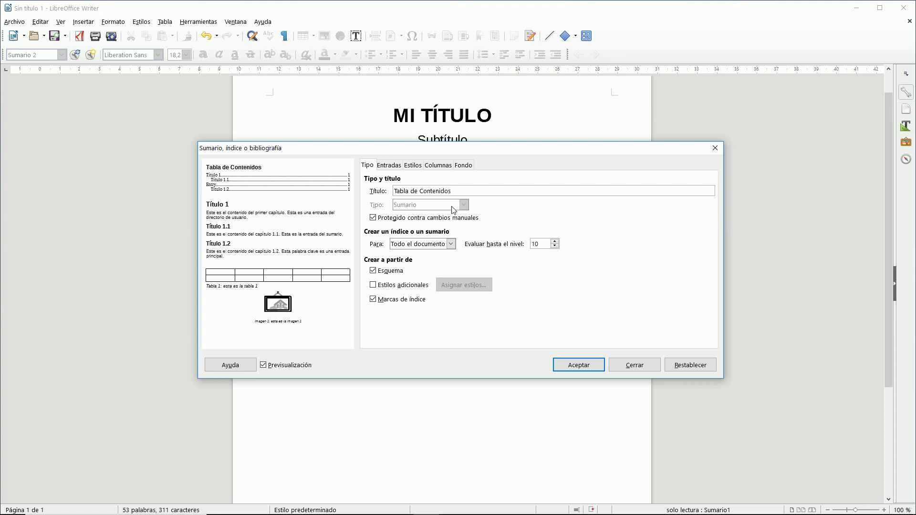
{"action": "left_click", "coordinate": [573, 365]}
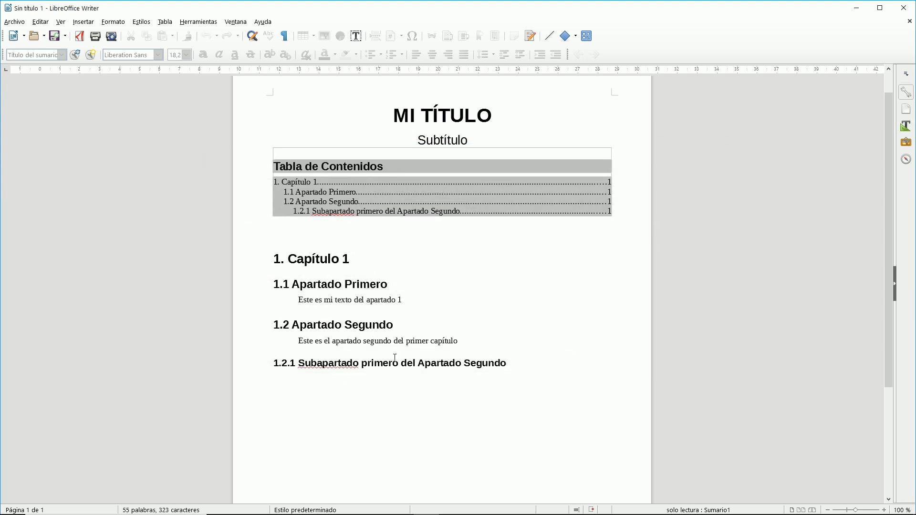
Add Título 3 heading '1.2.2 Subapartado segundo del Apartado Segundo' and update the table of contents.
{"action": "right_click", "coordinate": [350, 194]}
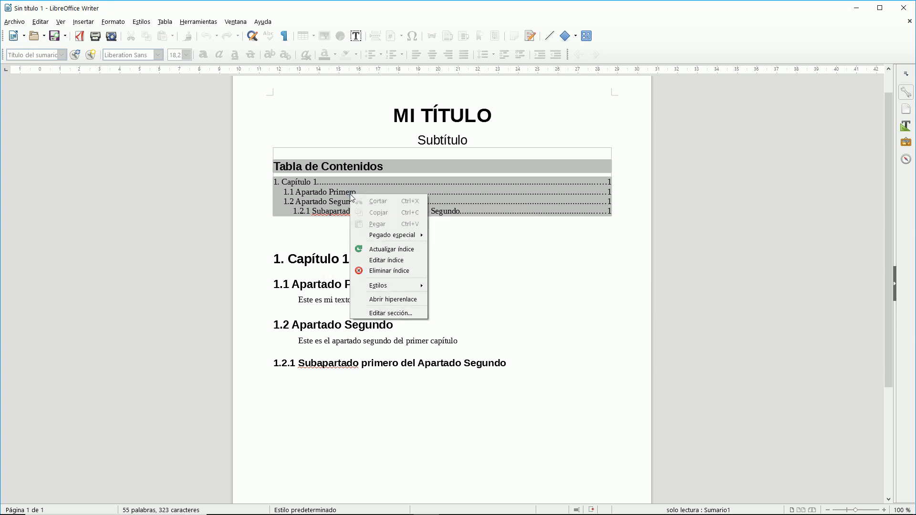
{"action": "left_click", "coordinate": [387, 248]}
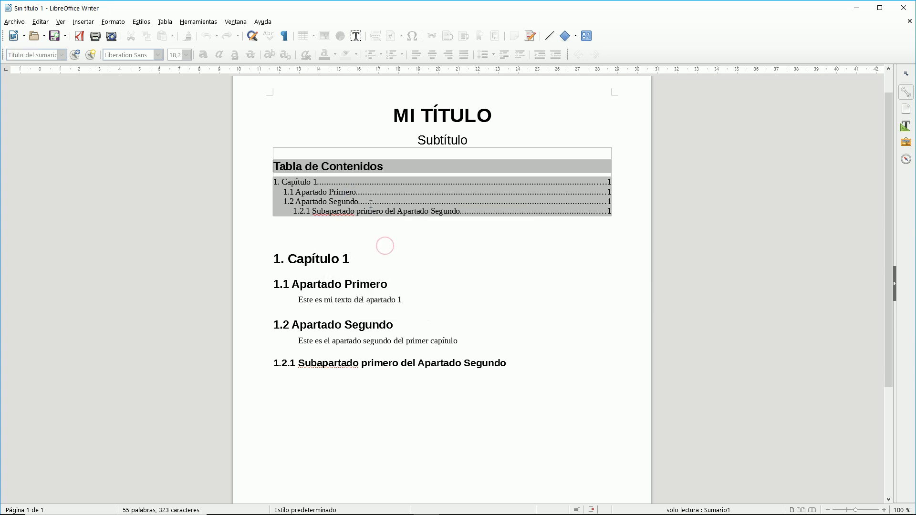
{"action": "left_click", "coordinate": [505, 364]}
{"action": "key", "text": "Return"}
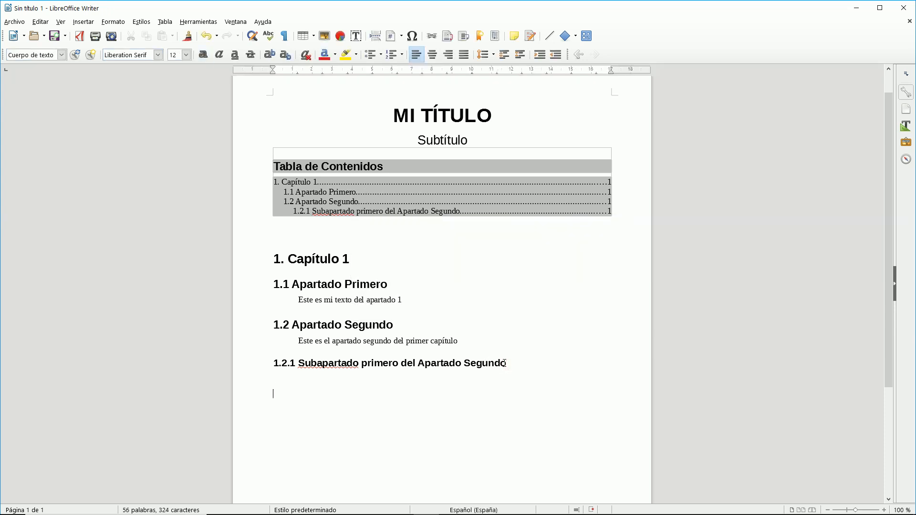
{"action": "left_click", "coordinate": [139, 22]}
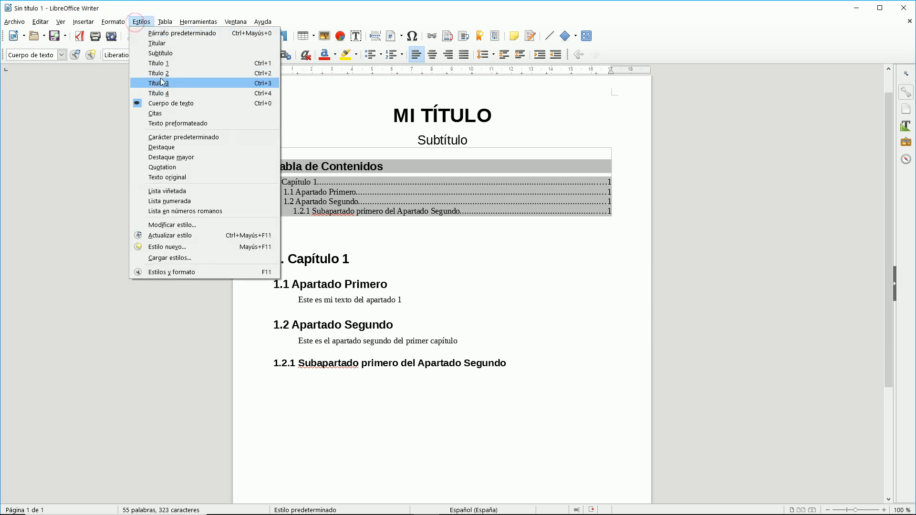
{"action": "left_click", "coordinate": [160, 78]}
{"action": "type", "text": "1.2.2 "}
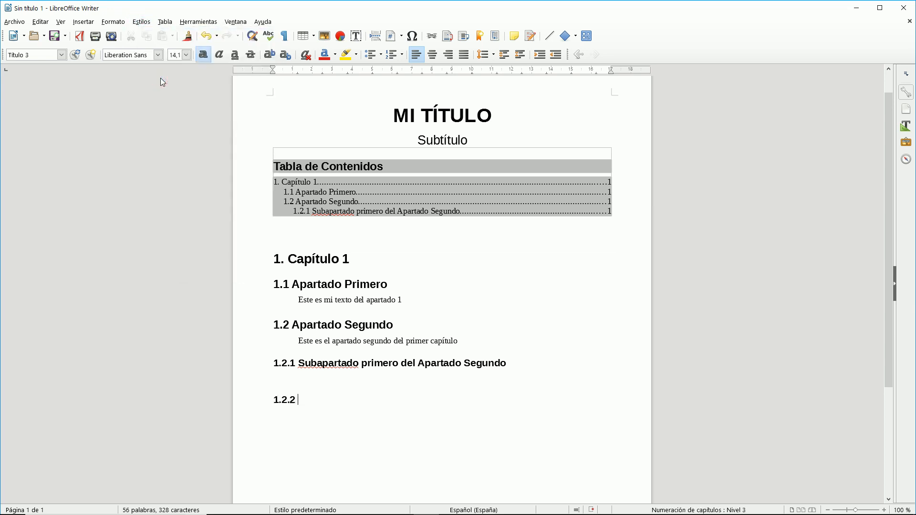
{"action": "type", "text": "Subapartado segundo del Apa"}
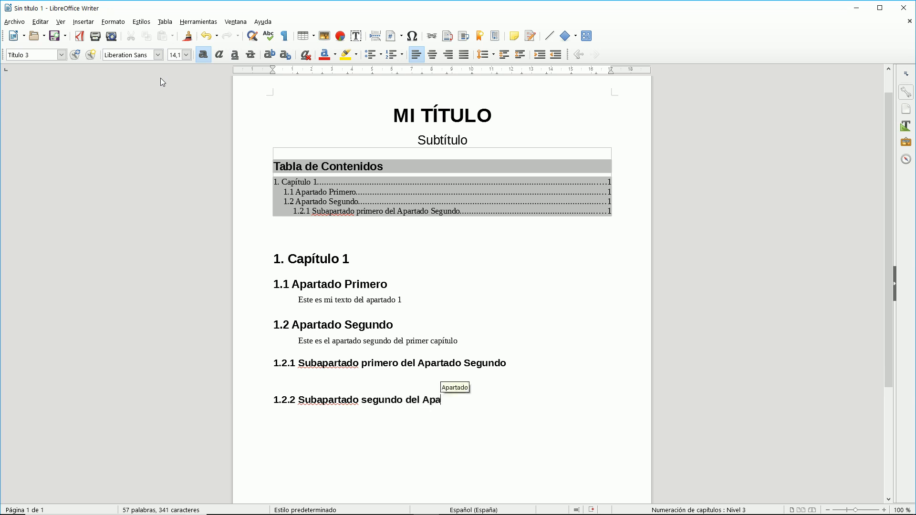
{"action": "type", "text": "rtado Segundo"}
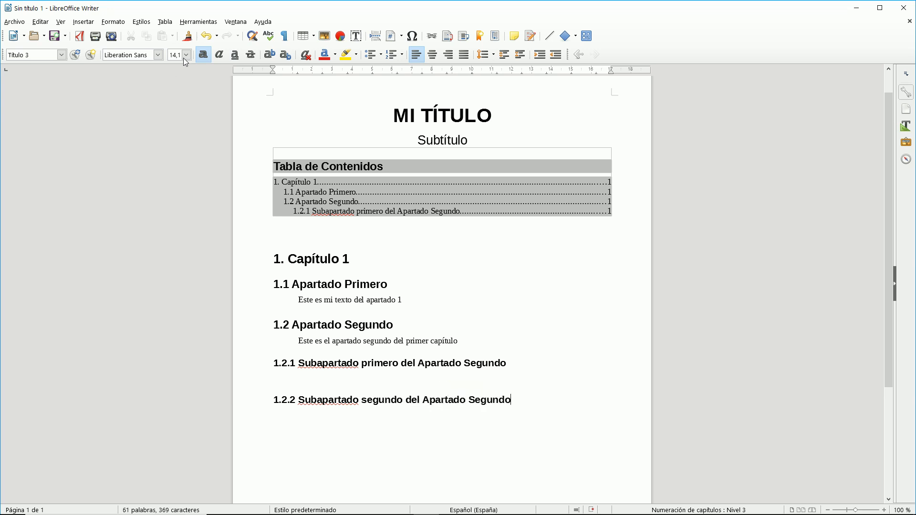
{"action": "right_click", "coordinate": [311, 189]}
{"action": "left_click", "coordinate": [336, 244]}
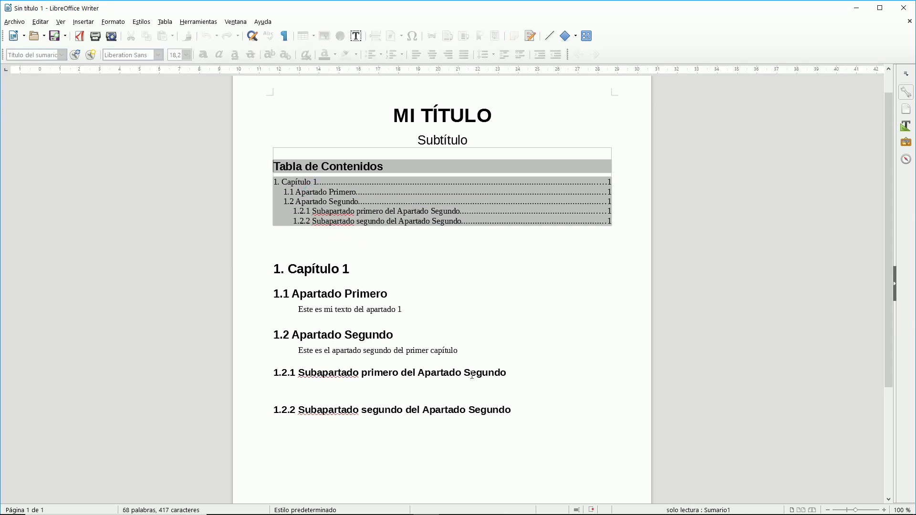
Mark the word 'apartado' in the 1.2 paragraph as an alphabetical index entry.
{"action": "left_click", "coordinate": [83, 22]}
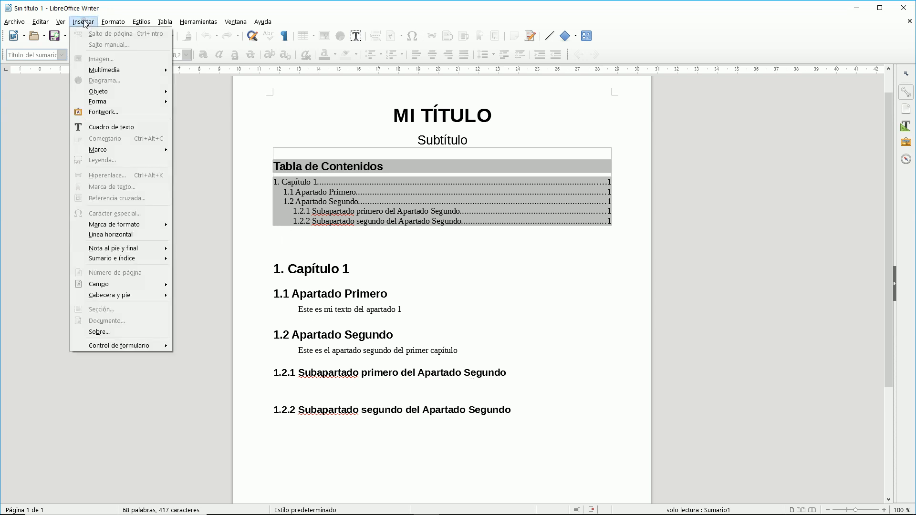
{"action": "mouse_move", "coordinate": [132, 260]}
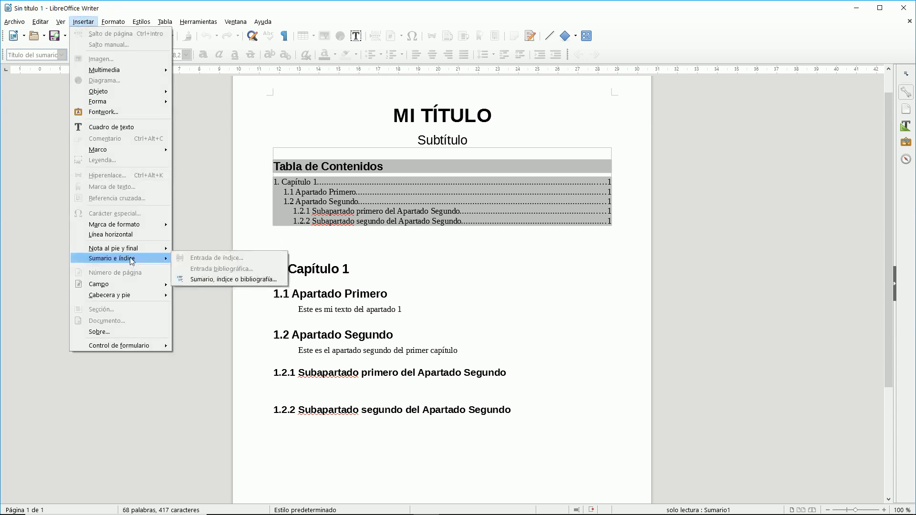
{"action": "left_click", "coordinate": [370, 305]}
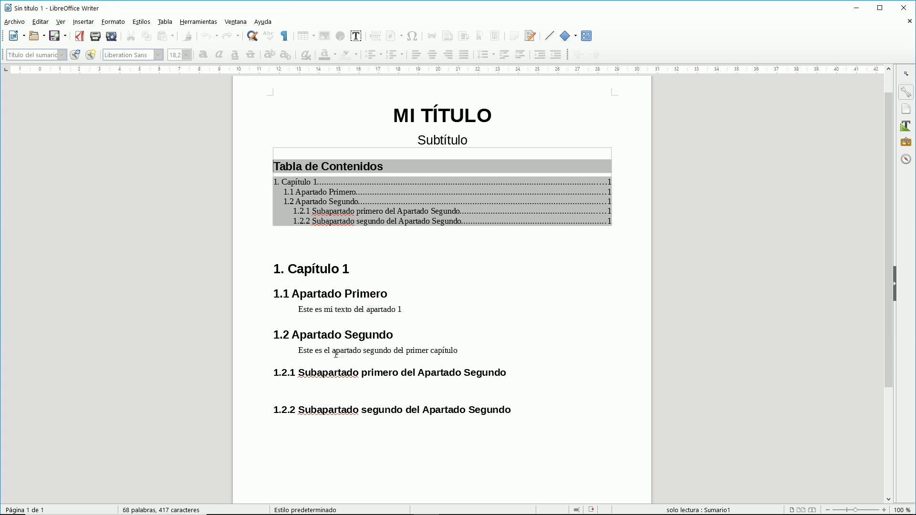
{"action": "left_click_drag", "start_coordinate": [333, 351], "coordinate": [361, 350]}
{"action": "left_click", "coordinate": [89, 22]}
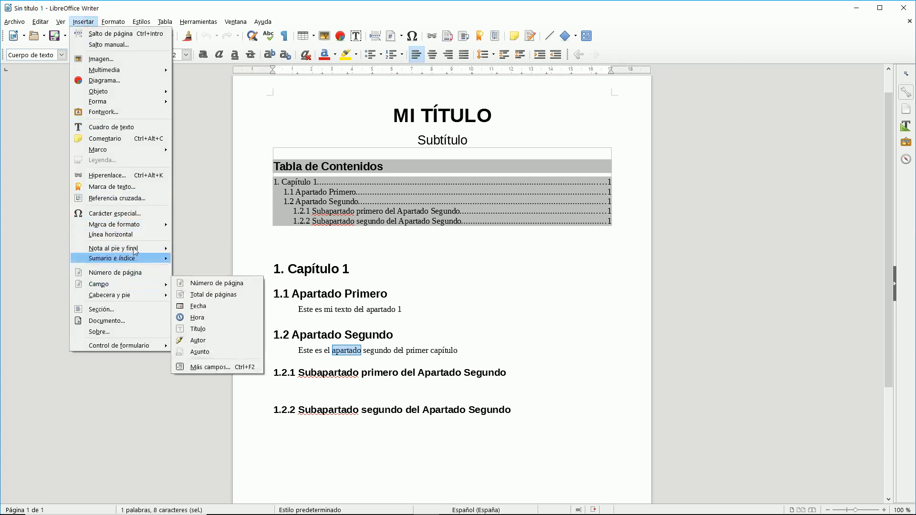
{"action": "mouse_move", "coordinate": [133, 256]}
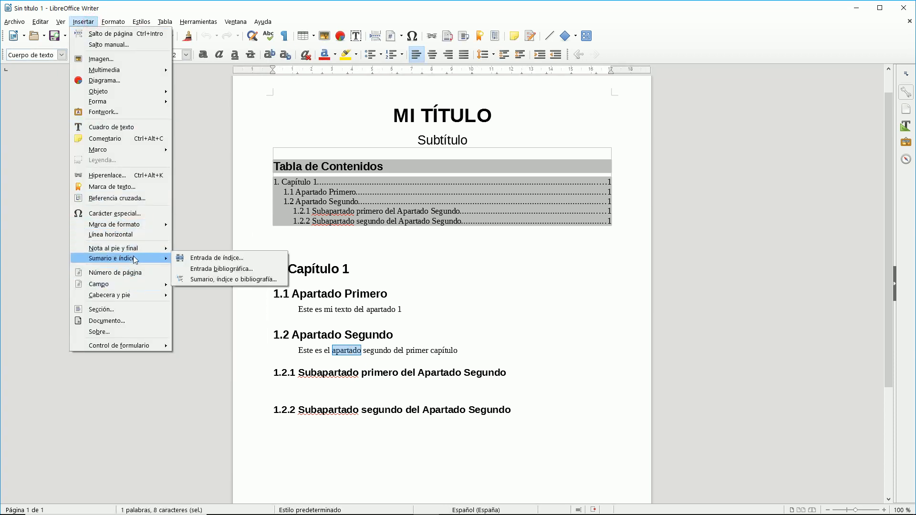
{"action": "left_click", "coordinate": [206, 258]}
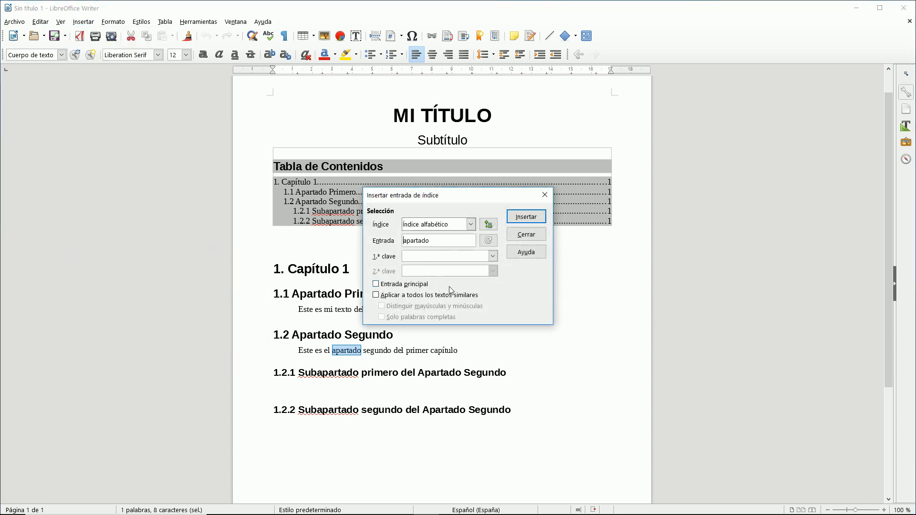
{"action": "left_click", "coordinate": [527, 221]}
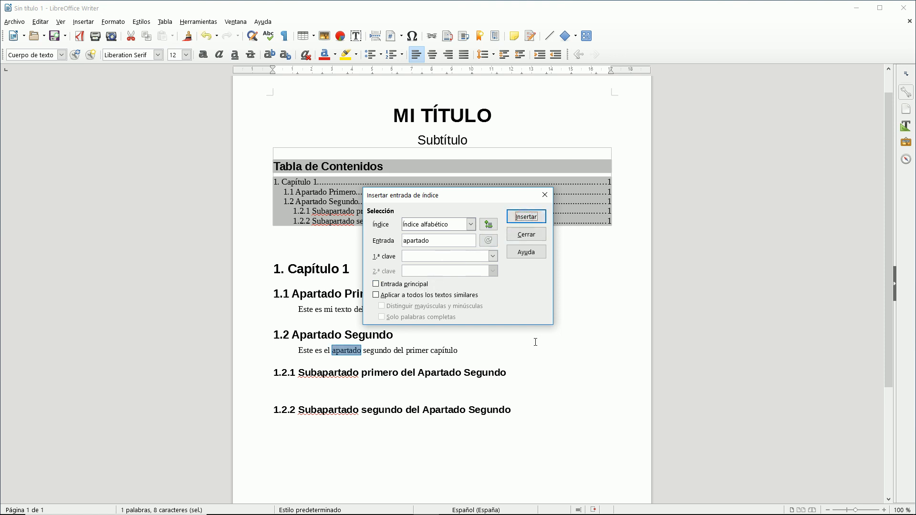
{"action": "left_click", "coordinate": [521, 238]}
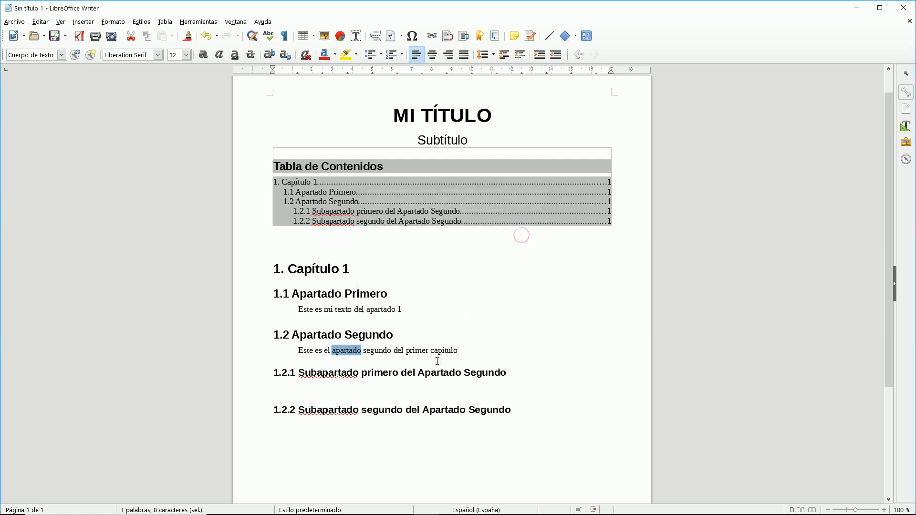
Mark 'capítulo' as an index entry and add an empty paragraph at the document end.
{"action": "left_click_drag", "start_coordinate": [431, 353], "coordinate": [459, 350]}
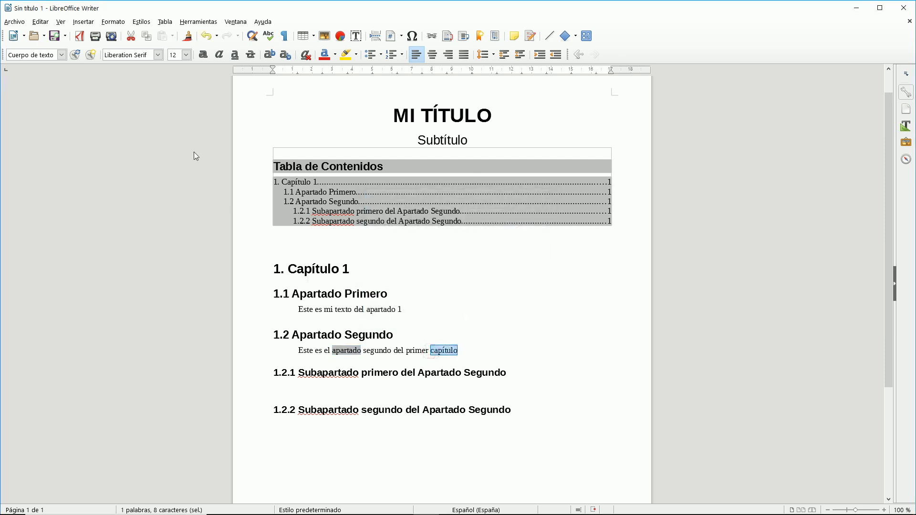
{"action": "left_click", "coordinate": [85, 22]}
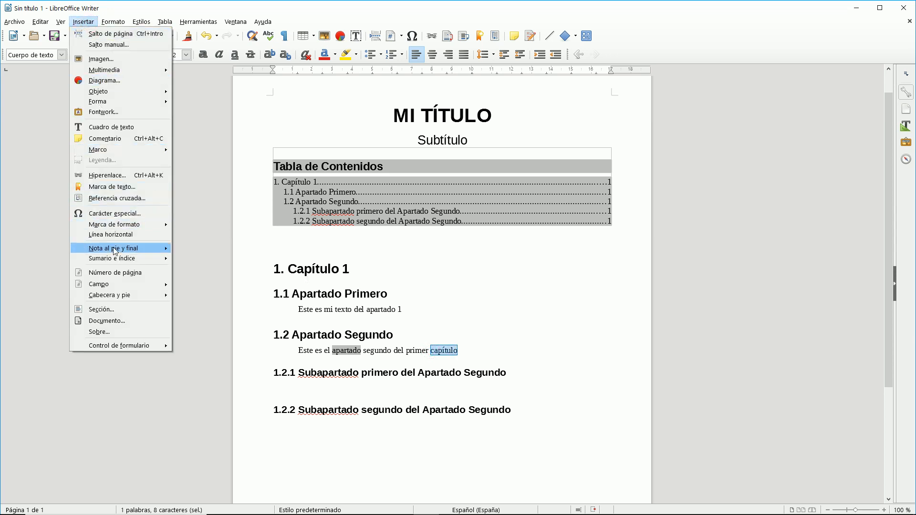
{"action": "mouse_move", "coordinate": [119, 258]}
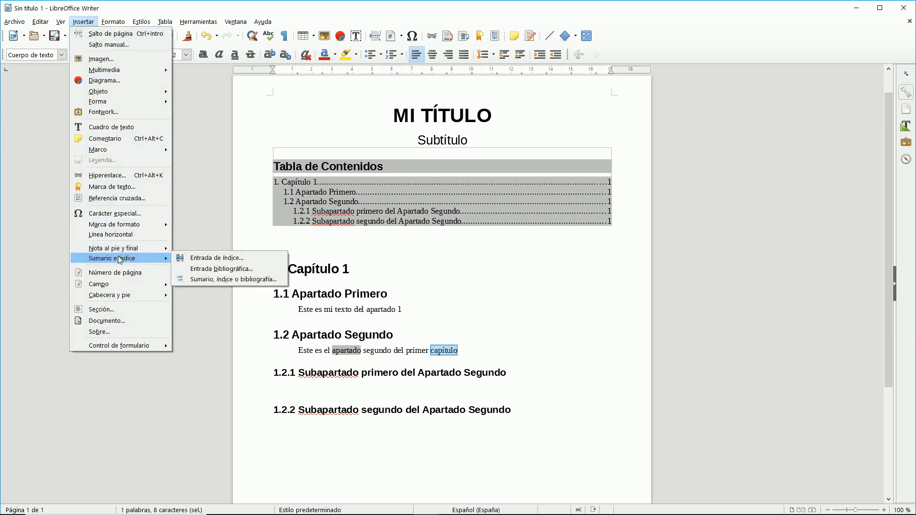
{"action": "left_click", "coordinate": [206, 258]}
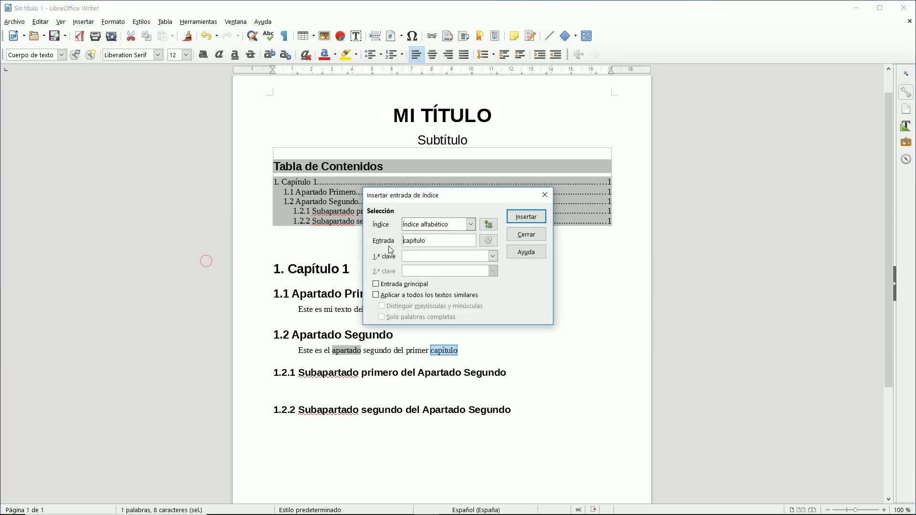
{"action": "left_click", "coordinate": [526, 217]}
{"action": "left_click", "coordinate": [527, 235]}
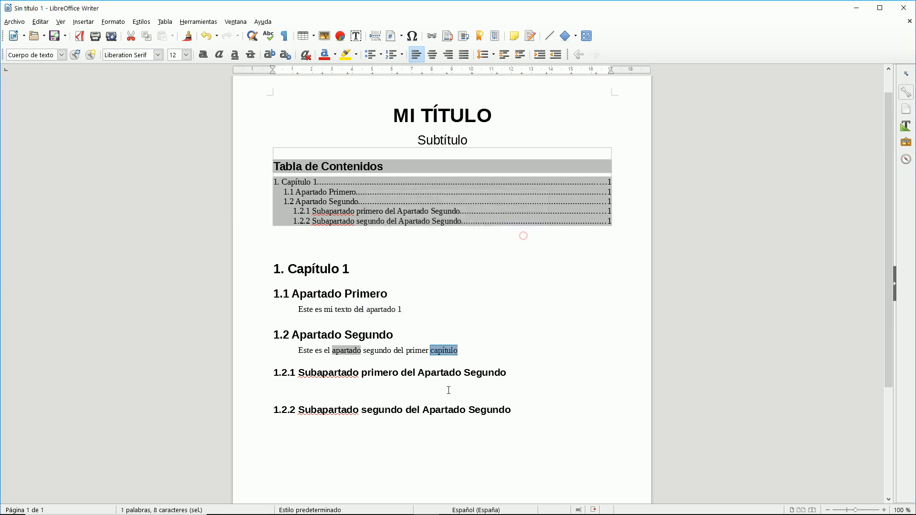
{"action": "scroll", "coordinate": [522, 235], "scroll_direction": "down", "scroll_amount": 5}
{"action": "left_click", "coordinate": [371, 355]}
{"action": "key", "text": "Return"}
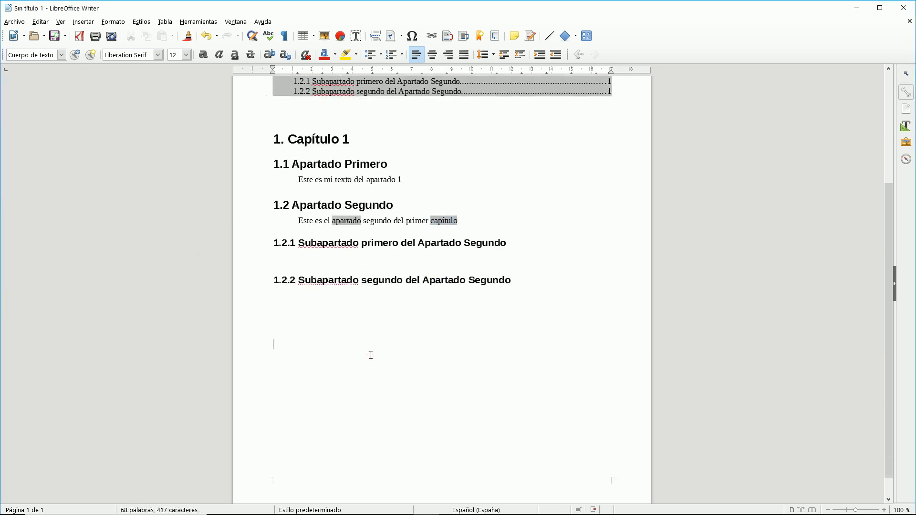
Insert an Índice alfabético listing the marked entries at the end of the document.
{"action": "left_click", "coordinate": [83, 22]}
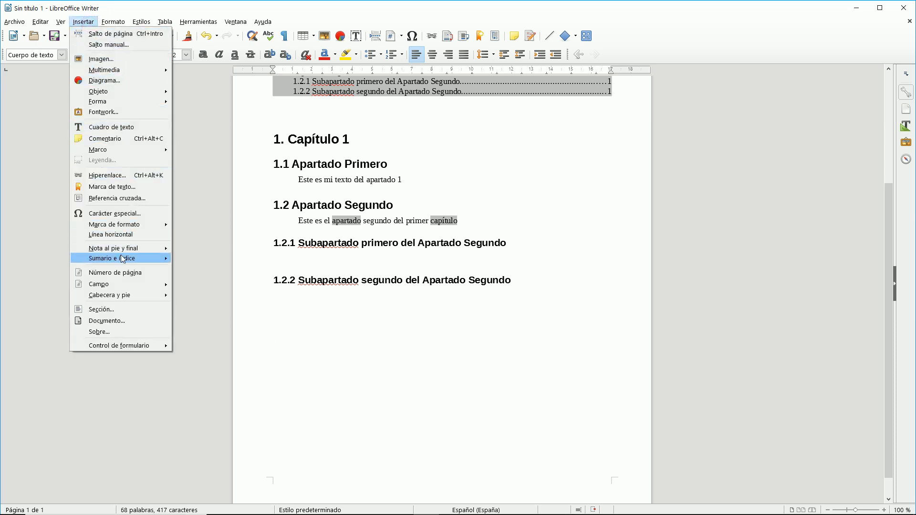
{"action": "mouse_move", "coordinate": [123, 258]}
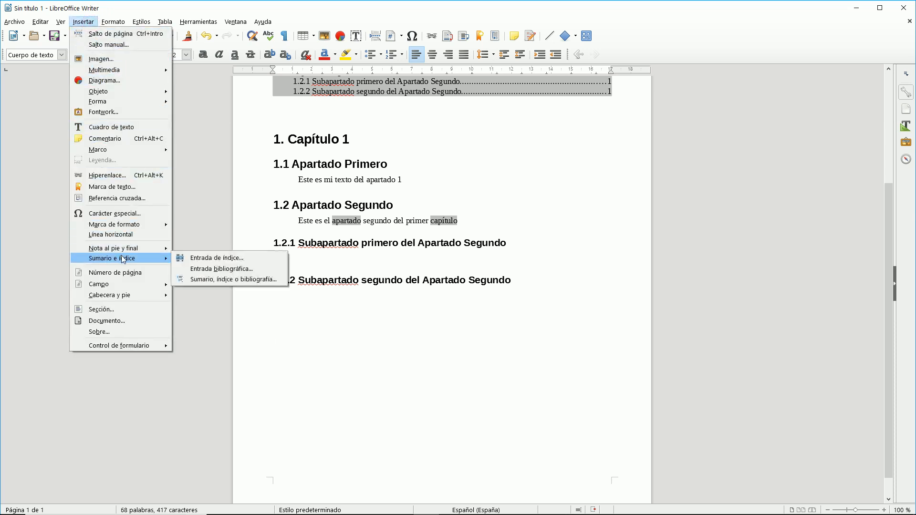
{"action": "left_click", "coordinate": [213, 279]}
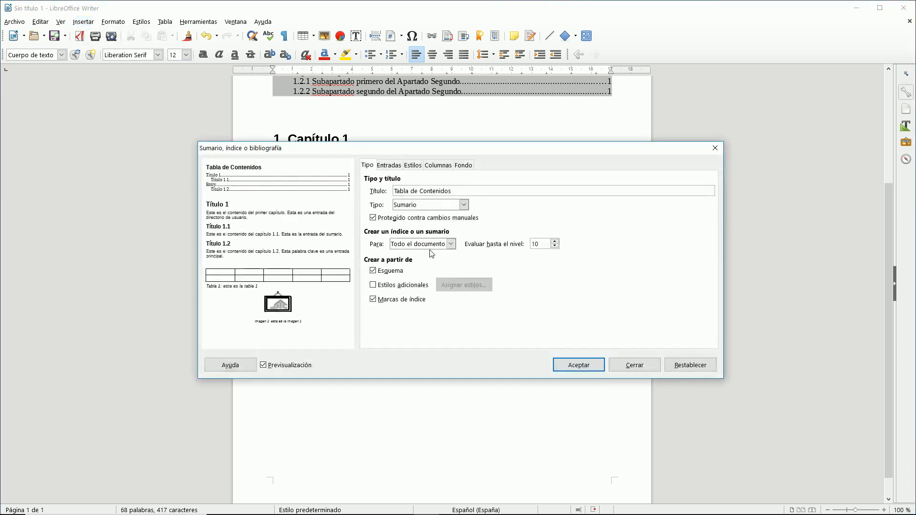
{"action": "left_click", "coordinate": [463, 205]}
{"action": "left_click", "coordinate": [436, 224]}
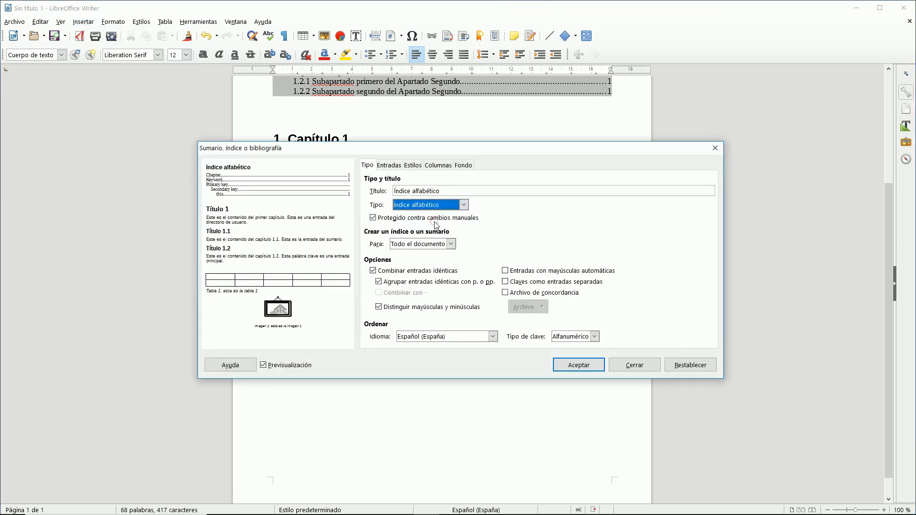
{"action": "left_click", "coordinate": [579, 366]}
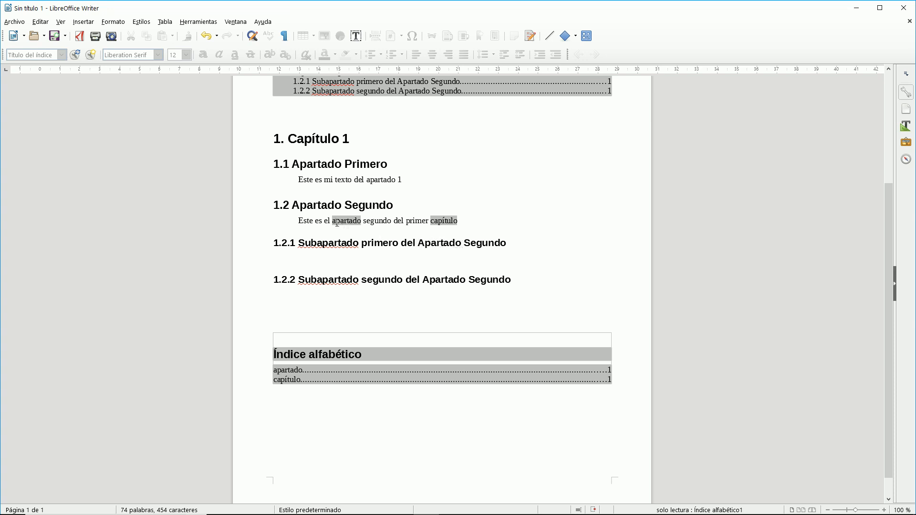
Add an empty paragraph below heading 1.2.1 and place the cursor after 'capítulo'.
{"action": "mouse_move", "coordinate": [358, 220]}
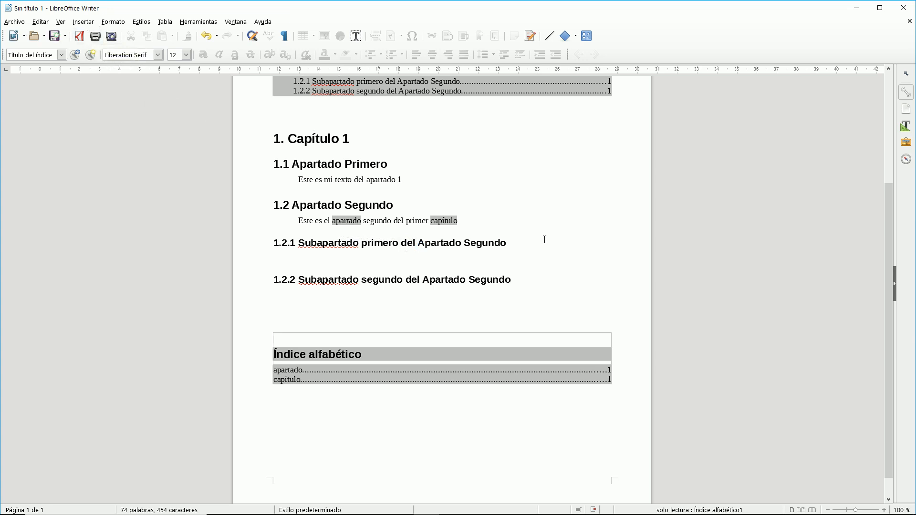
{"action": "left_click", "coordinate": [531, 248]}
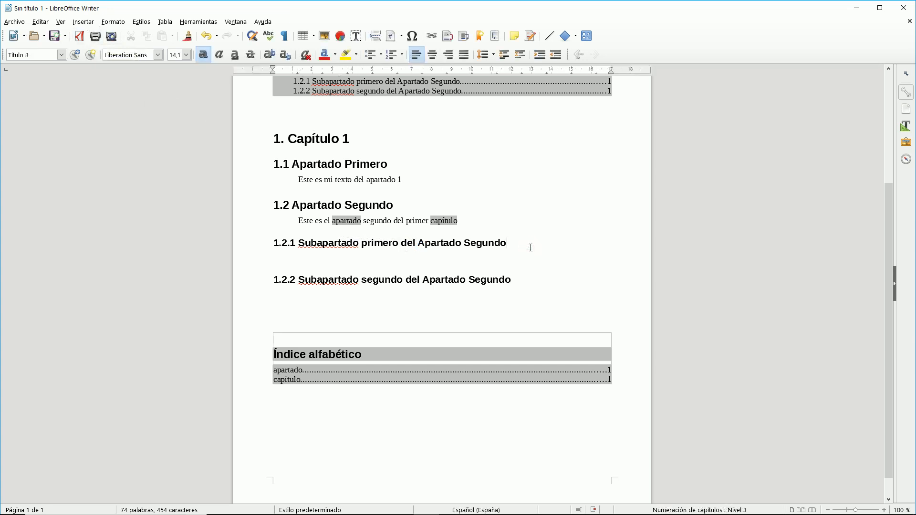
{"action": "key", "text": "Return"}
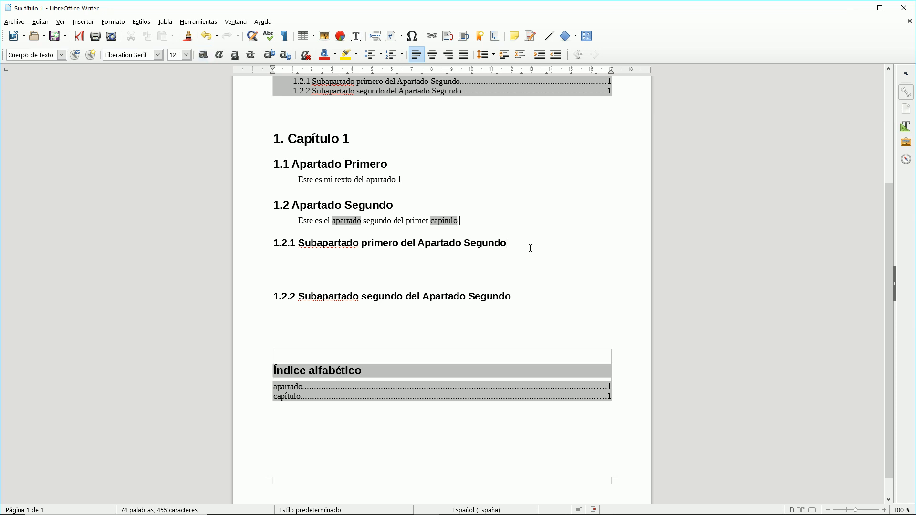
{"action": "left_click", "coordinate": [461, 220]}
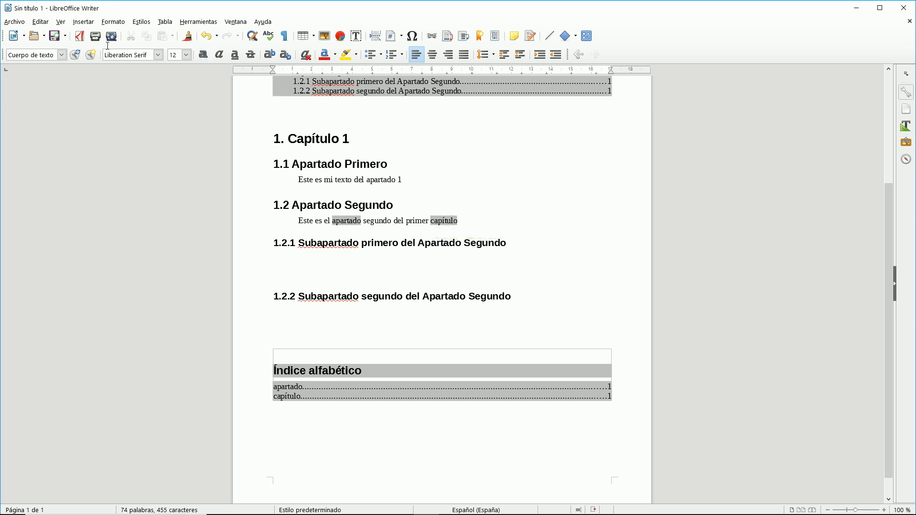
Start a new bibliography entry taken from the document's own content.
{"action": "left_click", "coordinate": [85, 22]}
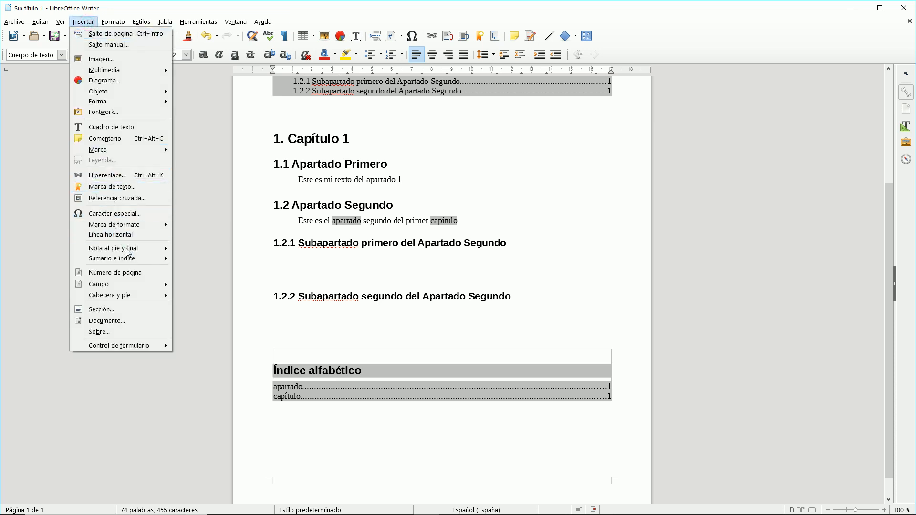
{"action": "mouse_move", "coordinate": [138, 259]}
{"action": "left_click", "coordinate": [216, 267]}
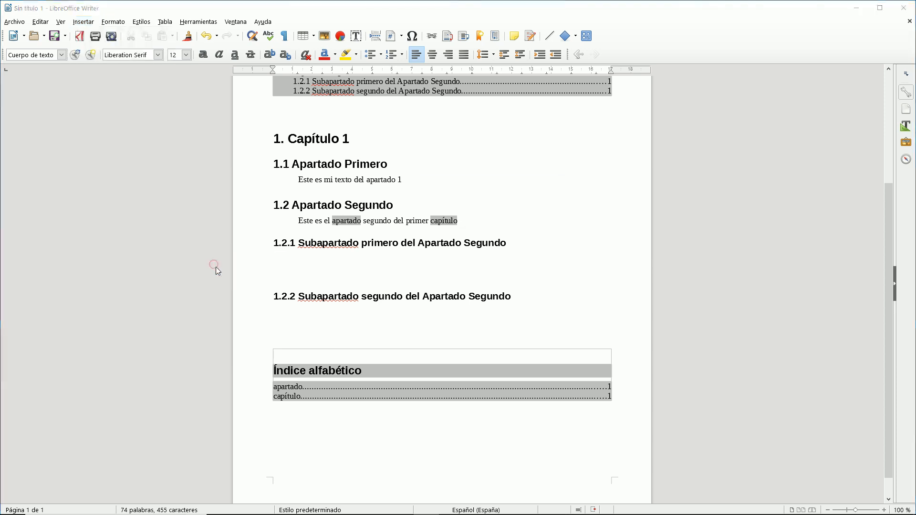
{"action": "left_click", "coordinate": [358, 224]}
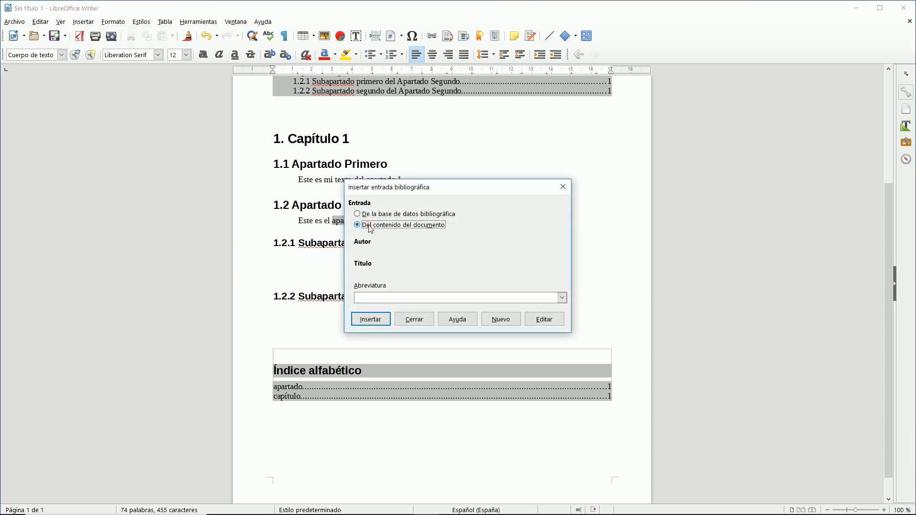
{"action": "left_click", "coordinate": [501, 320]}
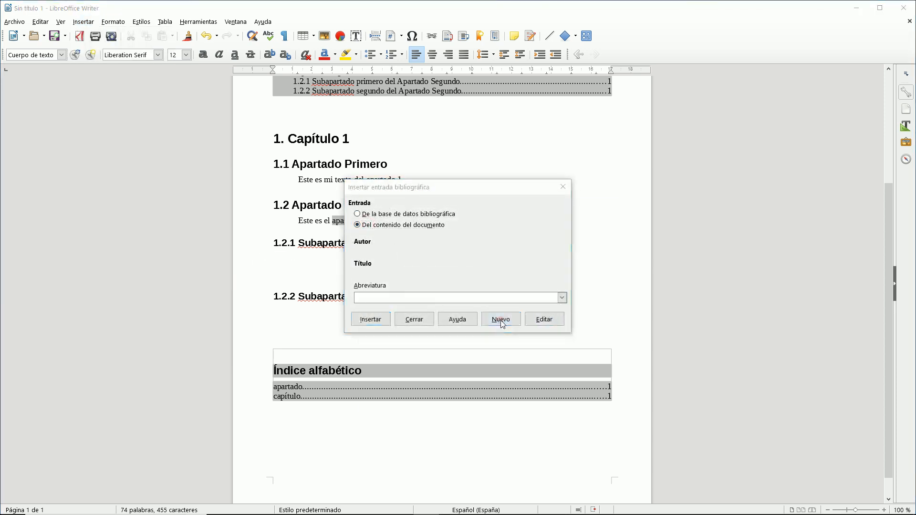
Give the entry the short name Cita 1, enter the author's name, and set type Libro.
{"action": "left_click", "coordinate": [444, 228]}
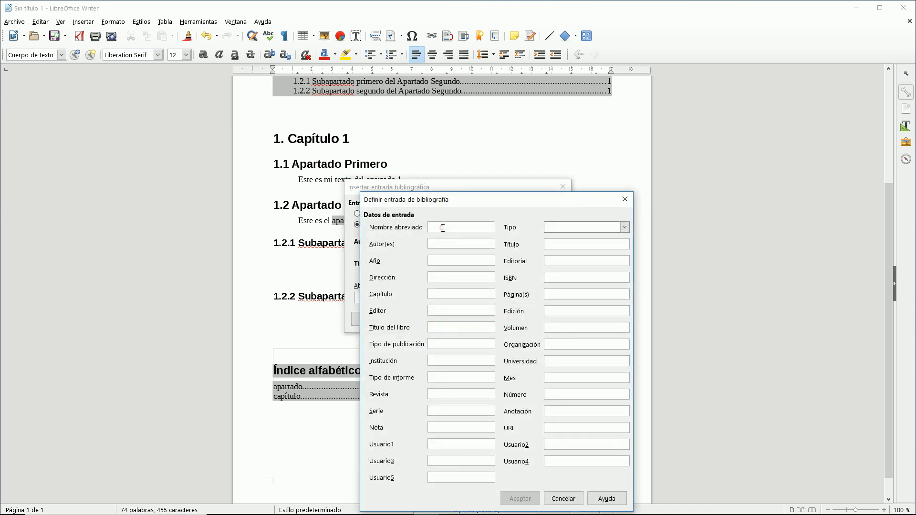
{"action": "type", "text": "Mi Cita 1"}
{"action": "left_click_drag", "start_coordinate": [441, 227], "coordinate": [428, 229]}
{"action": "key", "text": "BackSpace"}
{"action": "left_click", "coordinate": [568, 228]}
{"action": "left_click", "coordinate": [561, 245]}
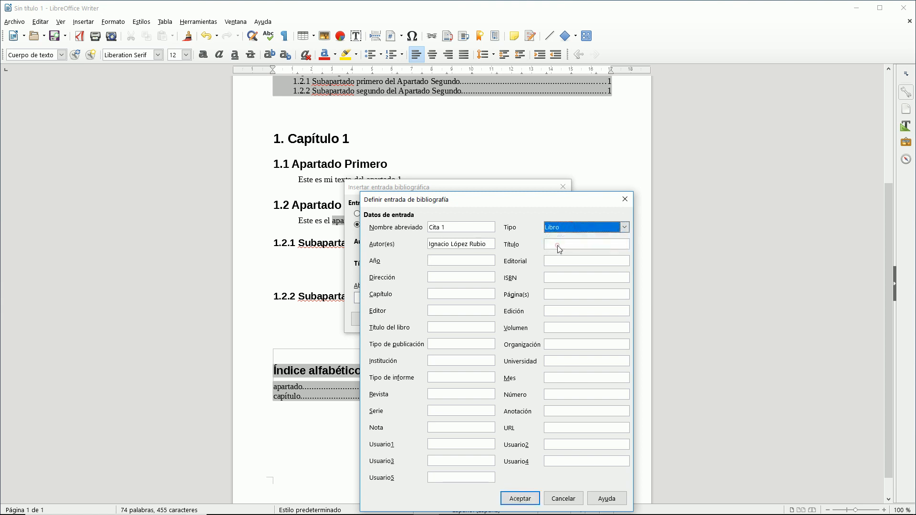
Fill in title 'Título de mi Libro', year 1978 and Luna, then save the entry.
{"action": "left_click", "coordinate": [558, 244]}
{"action": "type", "text": "Mi li"}
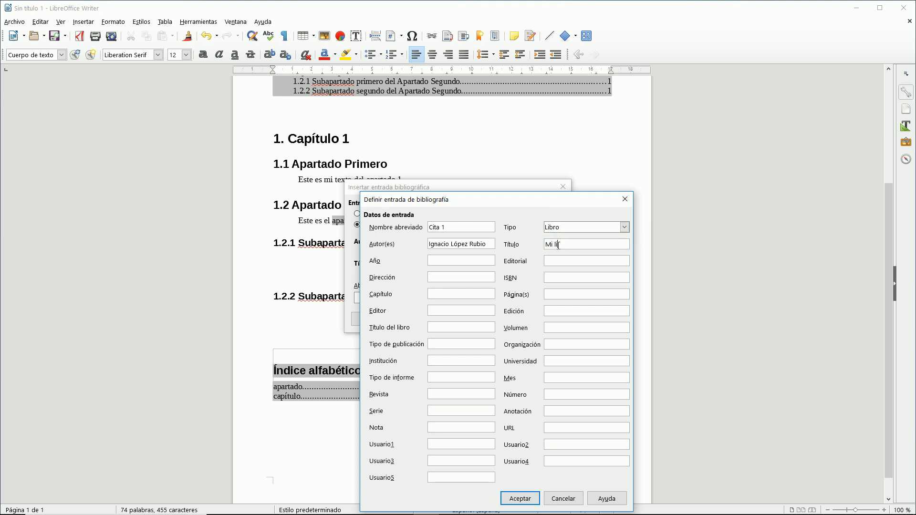
{"action": "key", "text": "BackSpace"}
{"action": "key", "text": "BackSpace"}
{"action": "key", "text": "BackSpace"}
{"action": "type", "text": "Ti"}
{"action": "type", "text": "ítulo de mi Libro"}
{"action": "left_click", "coordinate": [470, 262]}
{"action": "type", "text": "1978"}
{"action": "type", "text": "Luna"}
{"action": "left_click", "coordinate": [547, 281]}
{"action": "left_click", "coordinate": [519, 499]}
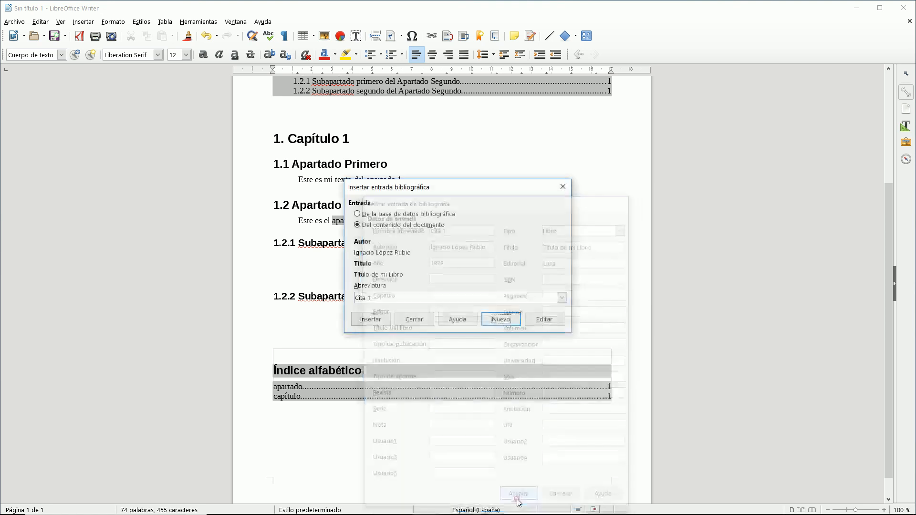
Insert the [Cita 1] citation after capítulo, leaving the cursor below the alphabetical index.
{"action": "left_click", "coordinate": [376, 320]}
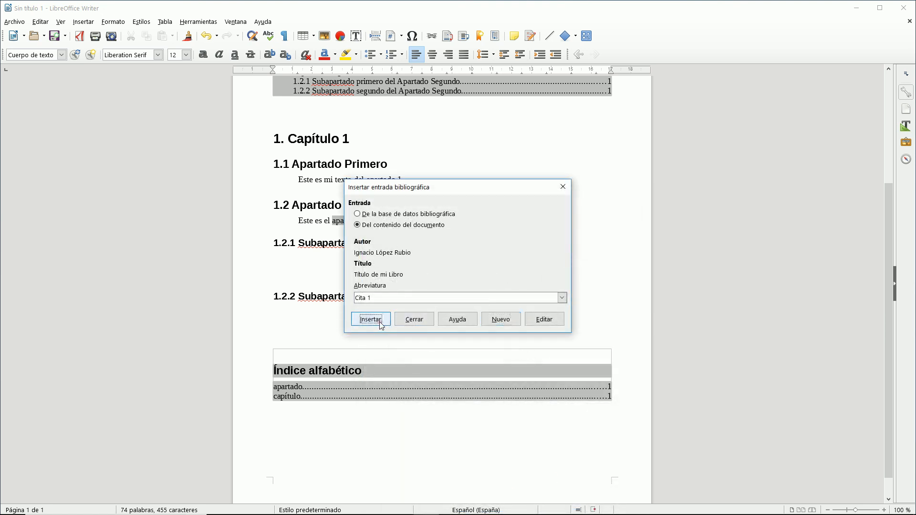
{"action": "left_click", "coordinate": [425, 323]}
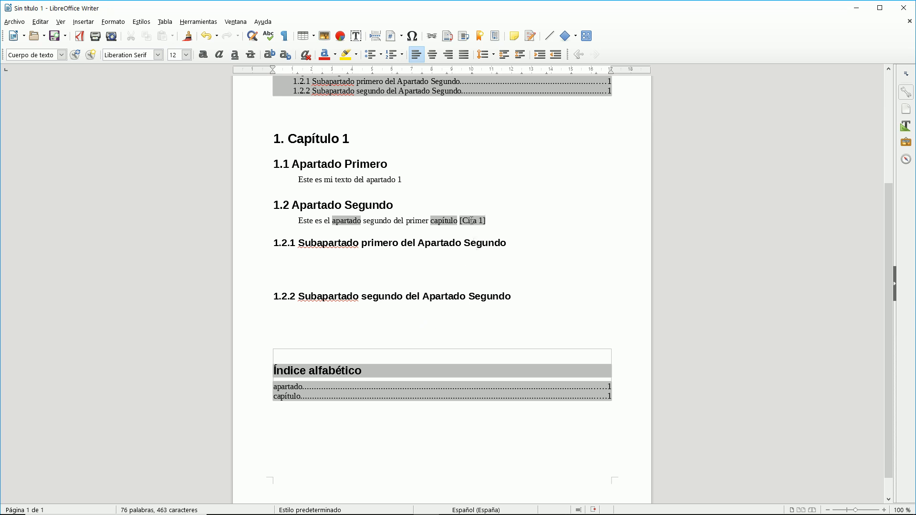
{"action": "left_click", "coordinate": [471, 221]}
{"action": "left_click", "coordinate": [320, 423]}
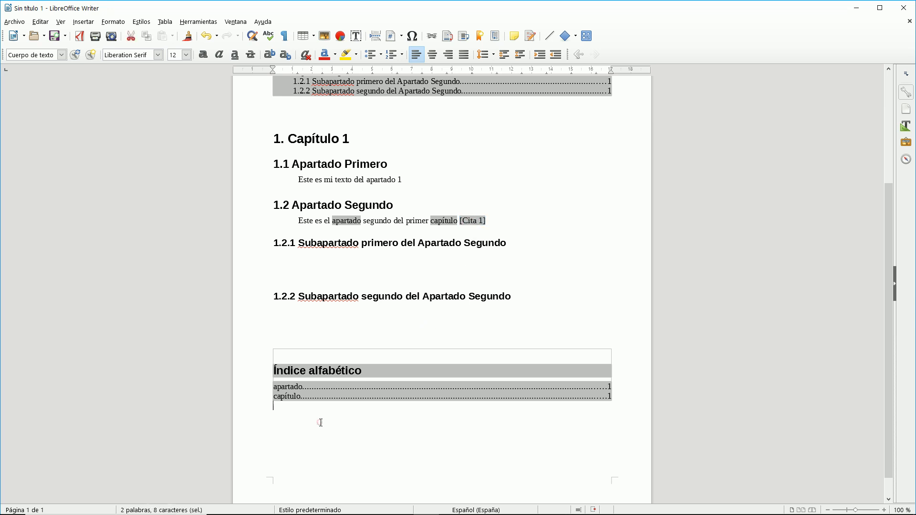
Insert an index of type Bibliografía below the alphabetical index, listing the Cita 1 book.
{"action": "left_click", "coordinate": [79, 20]}
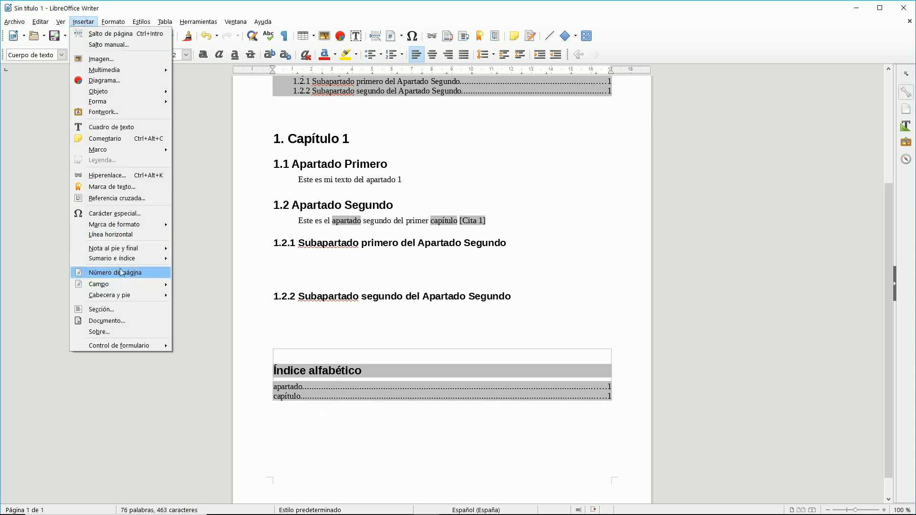
{"action": "mouse_move", "coordinate": [125, 260]}
{"action": "left_click", "coordinate": [202, 280]}
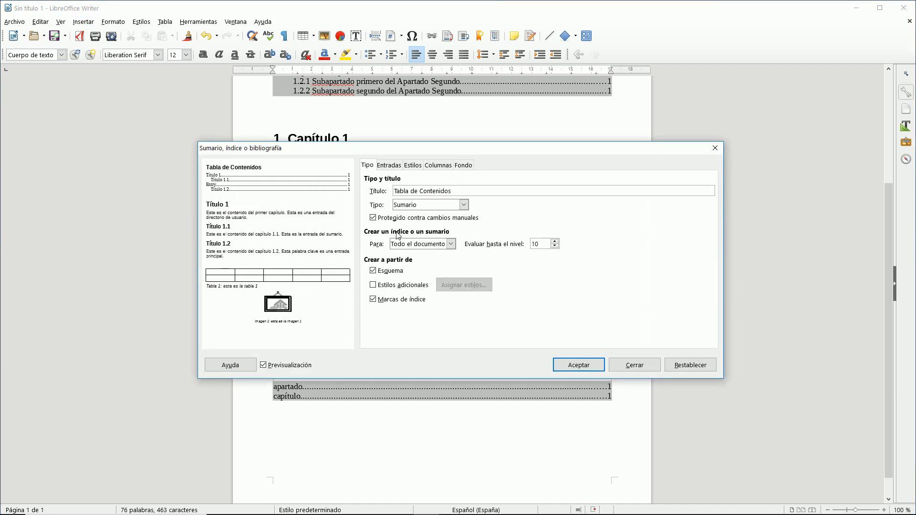
{"action": "left_click", "coordinate": [419, 206]}
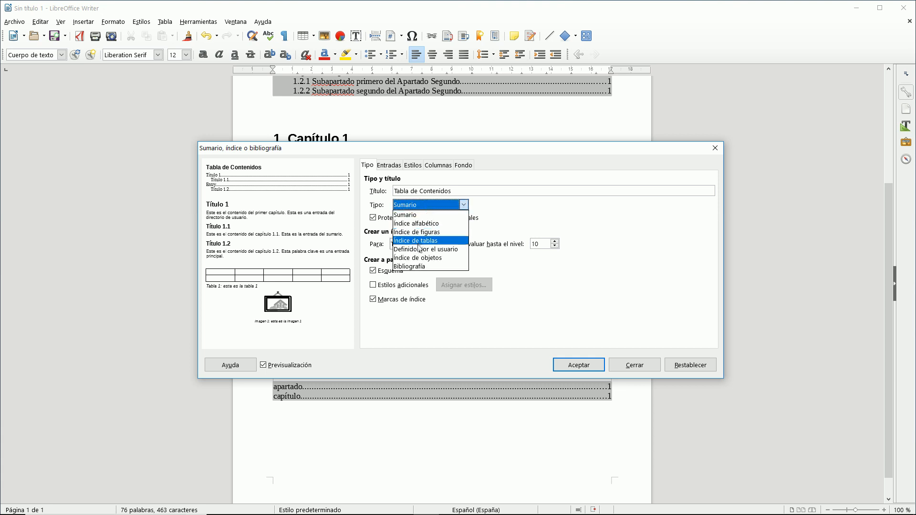
{"action": "left_click", "coordinate": [418, 267]}
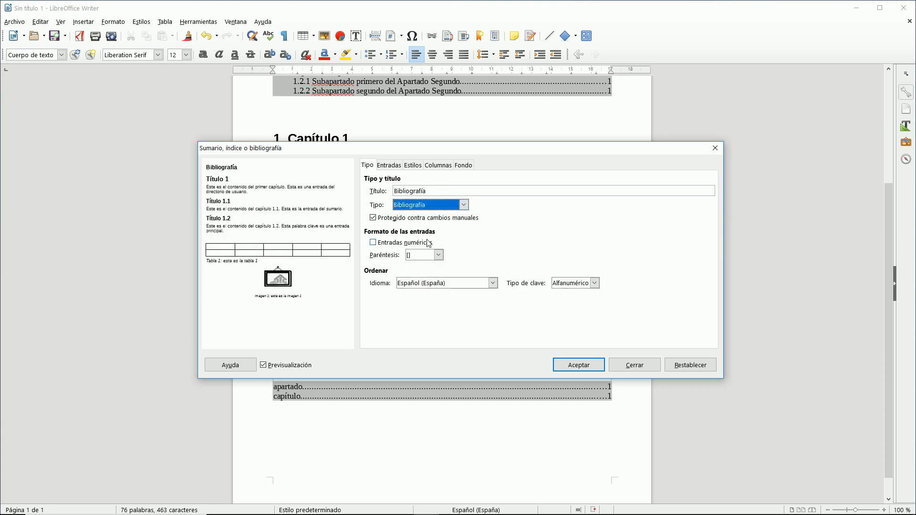
{"action": "left_click", "coordinate": [565, 361]}
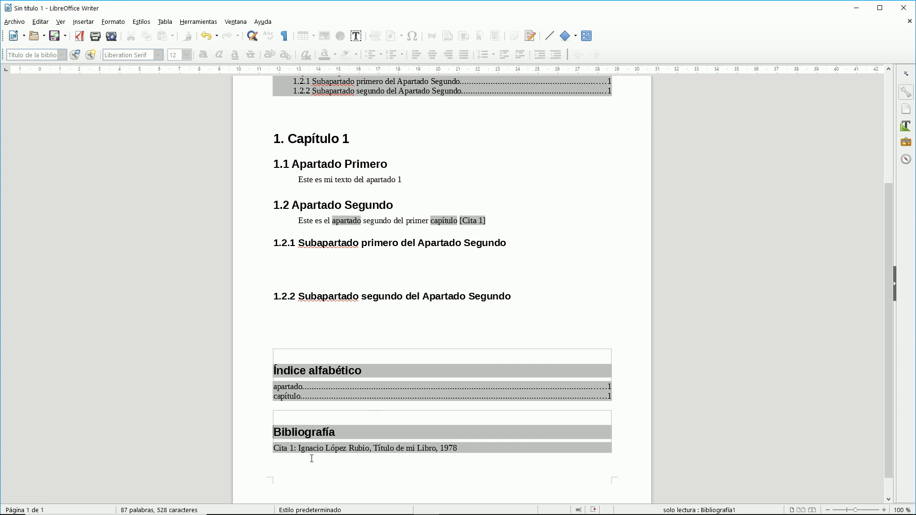
{"action": "scroll", "coordinate": [408, 425], "scroll_direction": "up", "scroll_amount": 3}
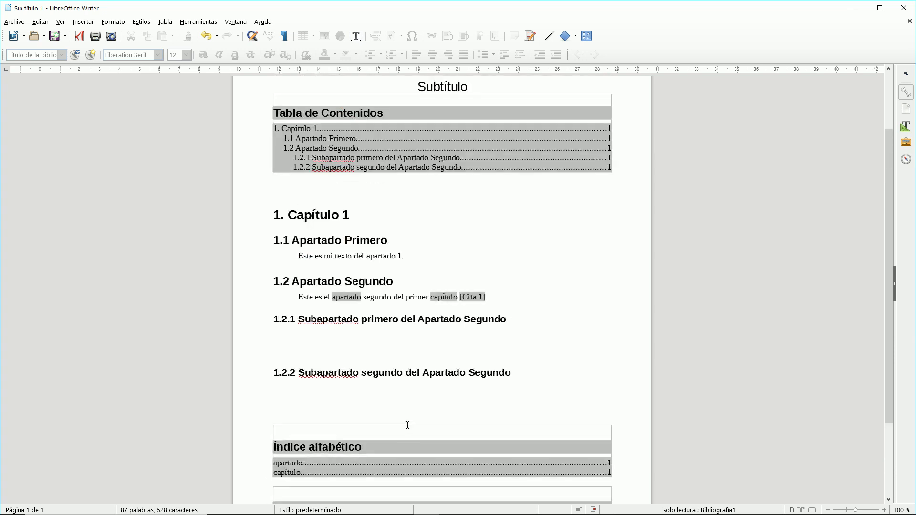
{"action": "scroll", "coordinate": [408, 425], "scroll_direction": "down", "scroll_amount": 3}
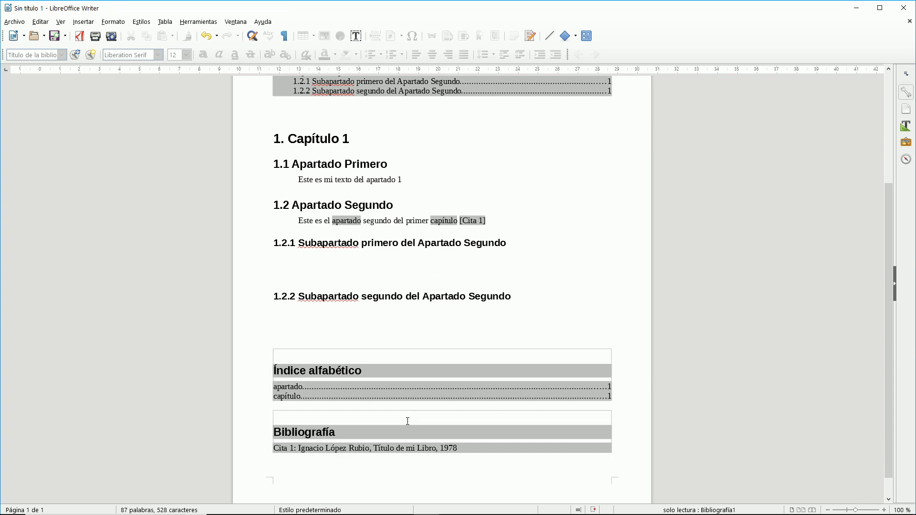
{"action": "scroll", "coordinate": [408, 421], "scroll_direction": "up", "scroll_amount": 4}
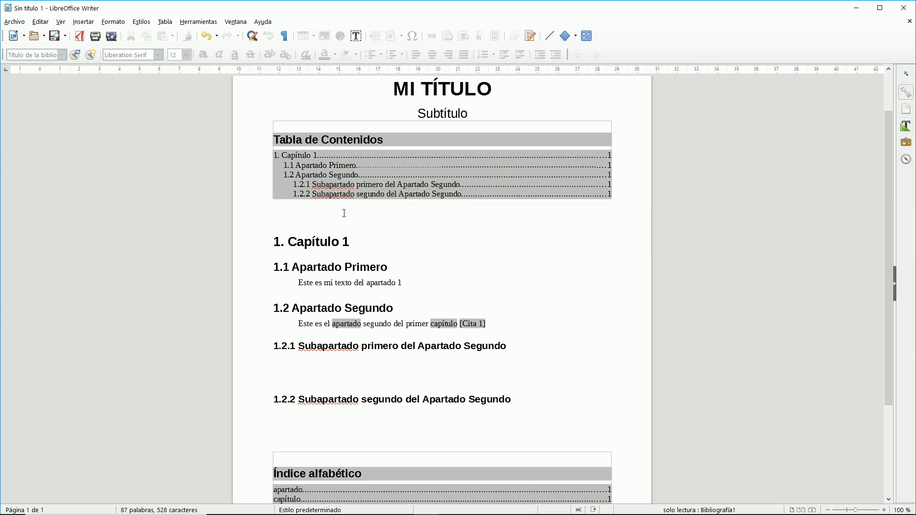
{"action": "scroll", "coordinate": [400, 266], "scroll_direction": "down", "scroll_amount": 4}
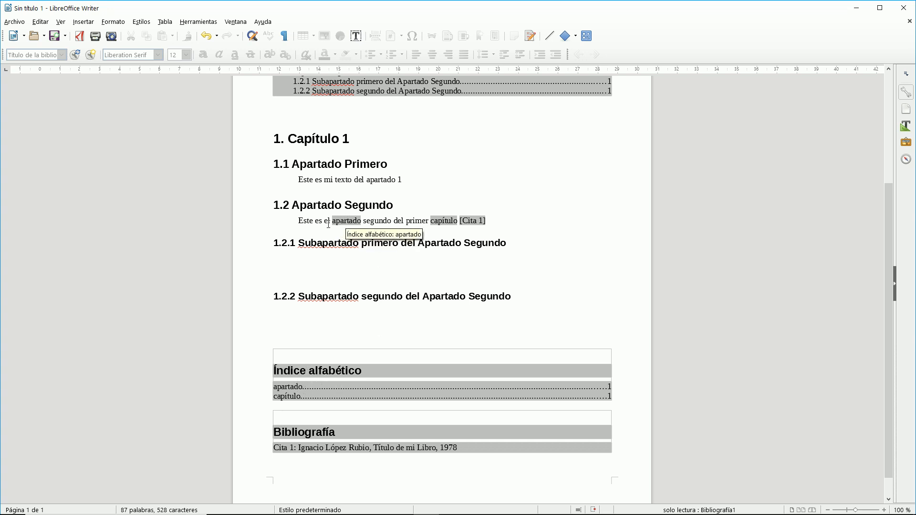
{"action": "left_click", "coordinate": [302, 386]}
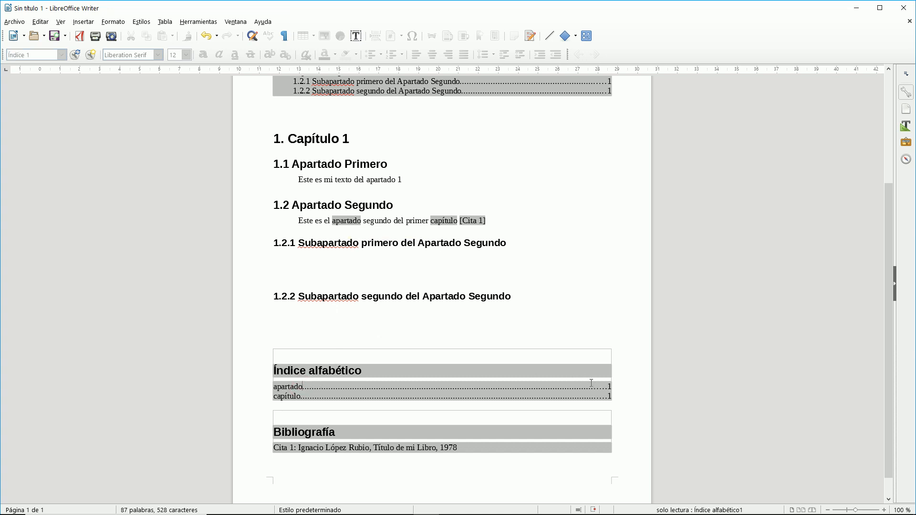
{"action": "left_click", "coordinate": [318, 387]}
{"action": "left_click", "coordinate": [358, 449]}
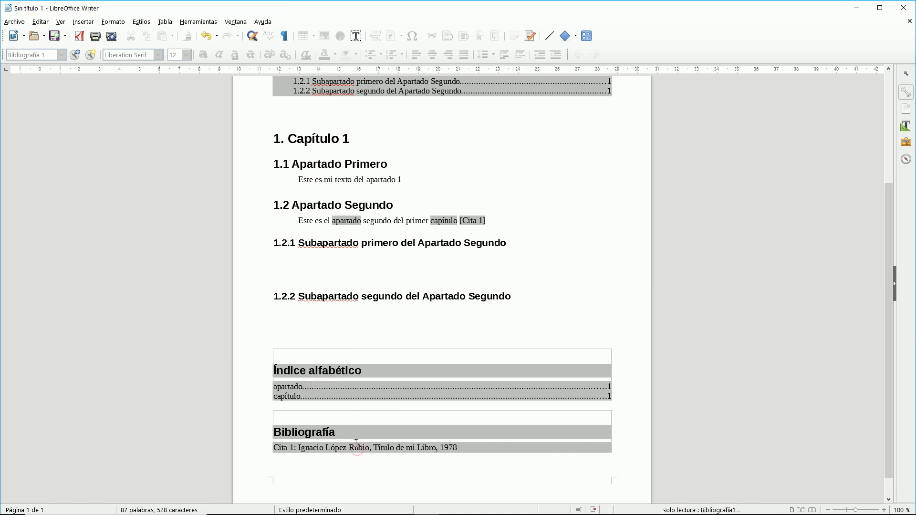